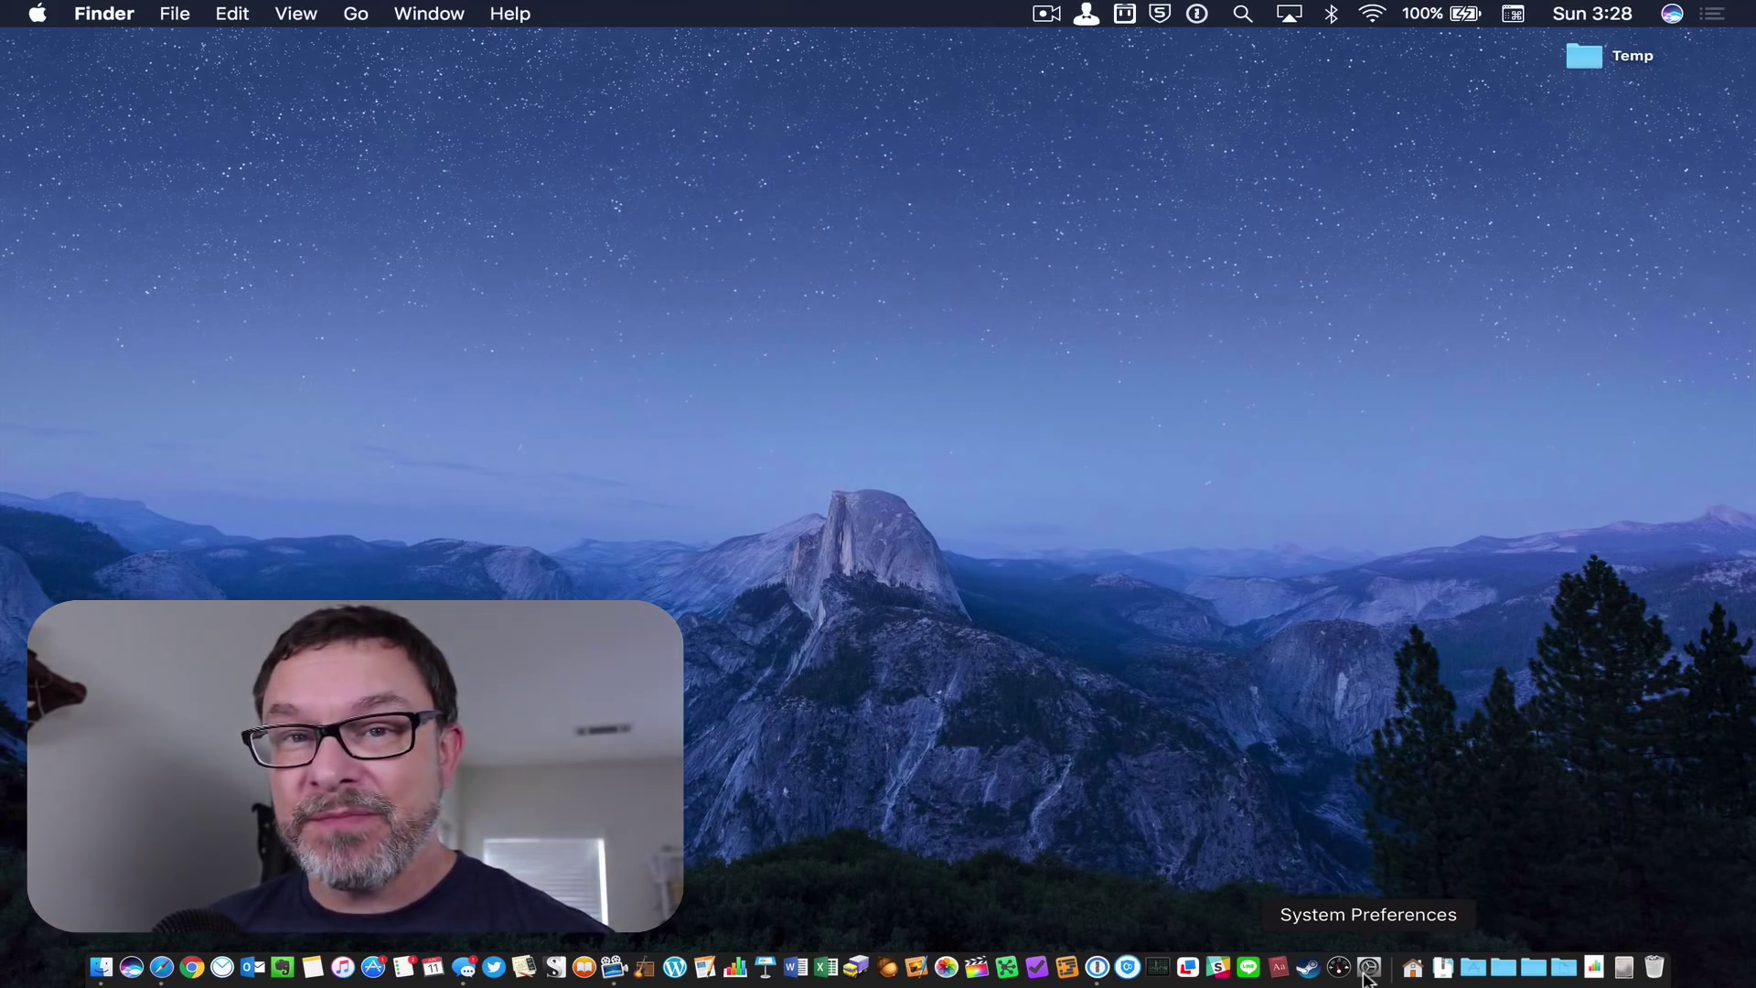
Launch System Preferences, view the Trackpad scroll and zoom gestures, then go back to all panes
click(1369, 967)
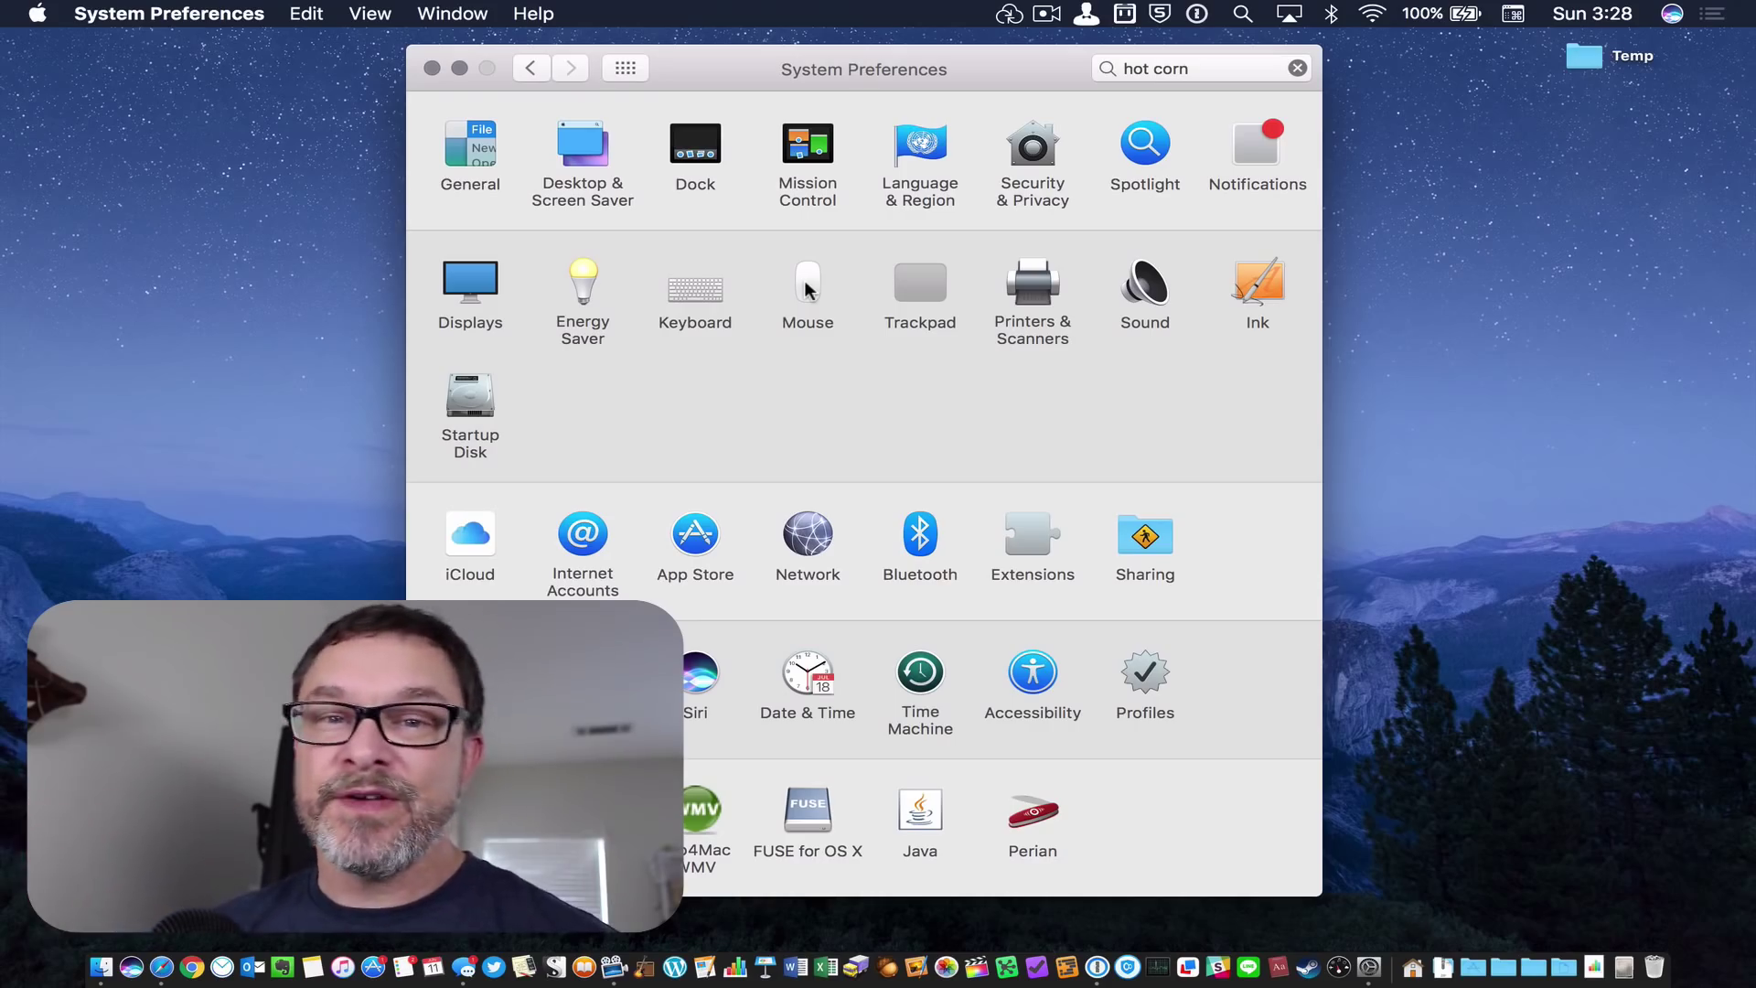
click(917, 284)
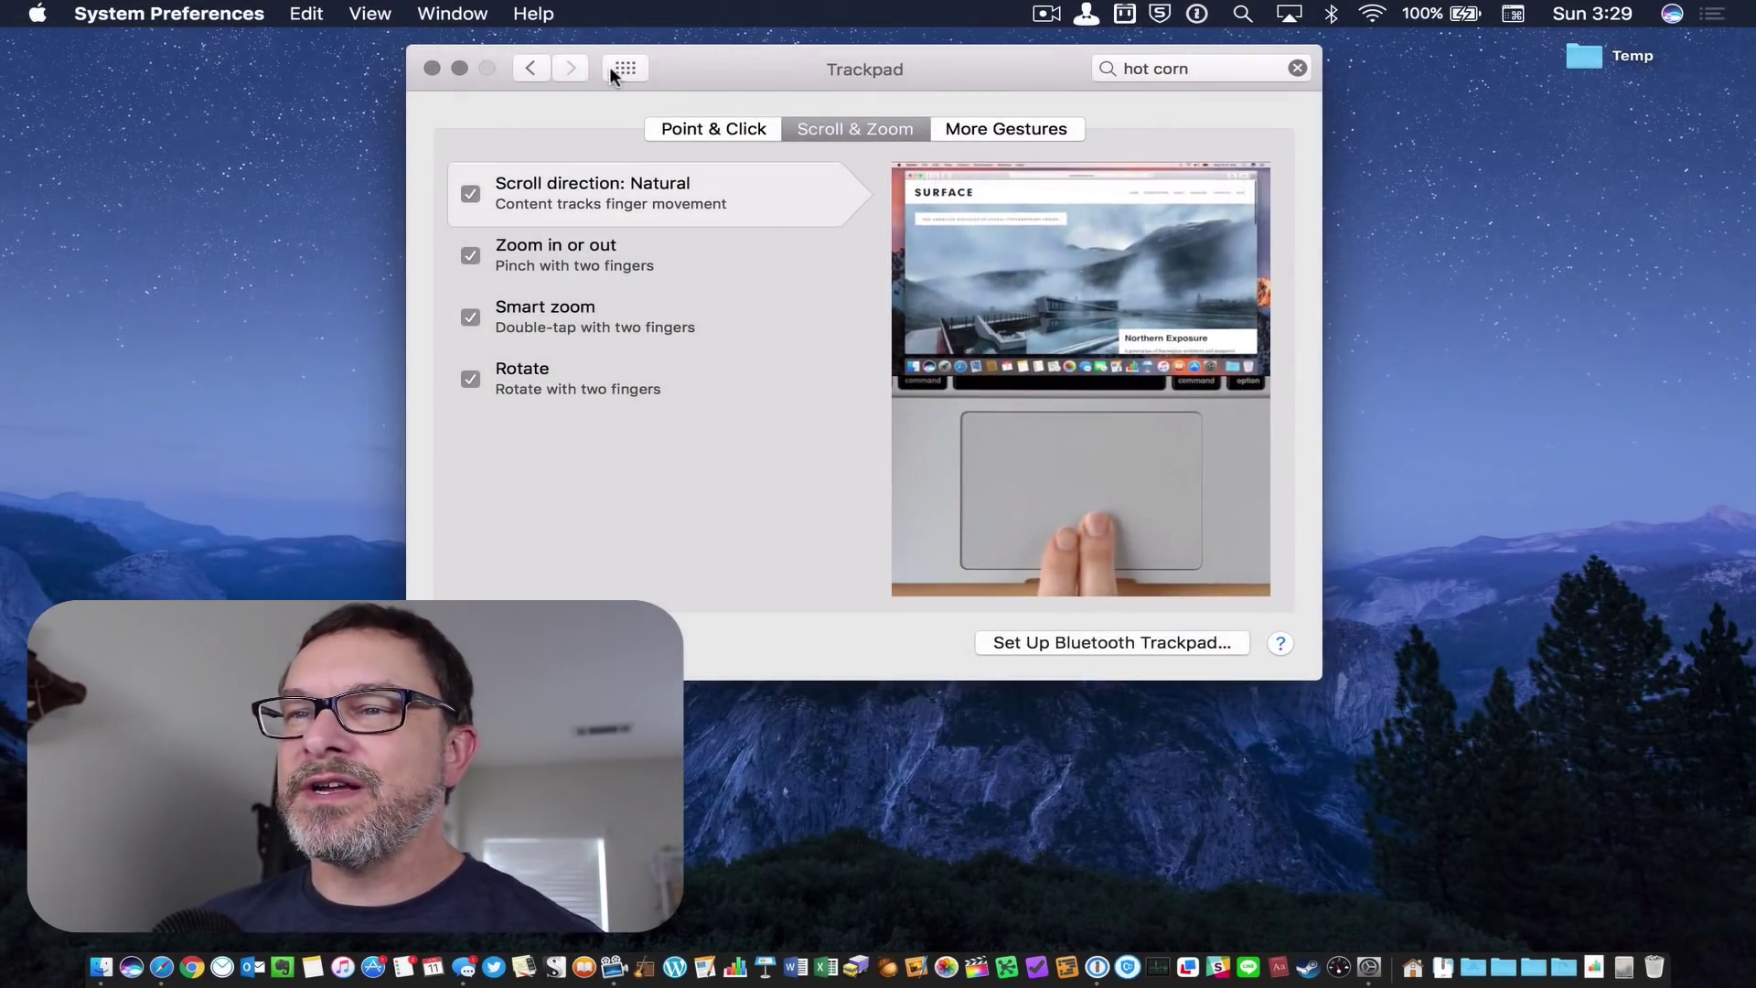
click(611, 68)
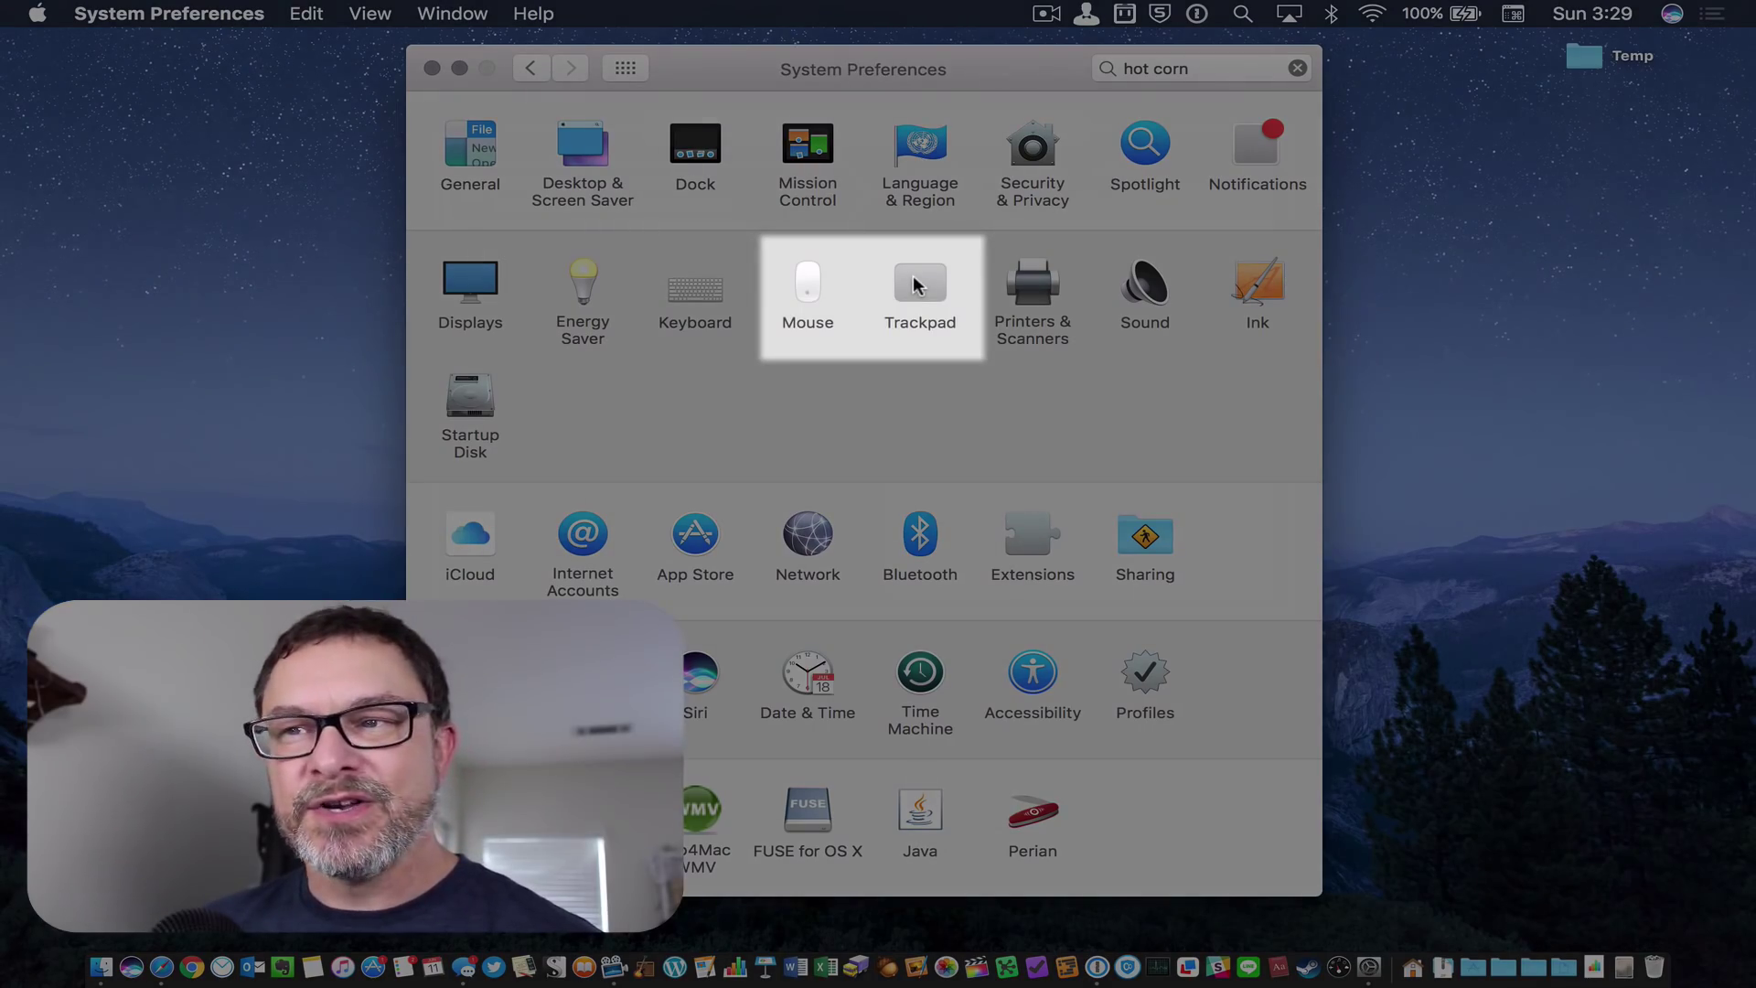
Glance at Mouse, then switch Trackpad's Natural scroll direction off and back on, returning to all panes
click(804, 279)
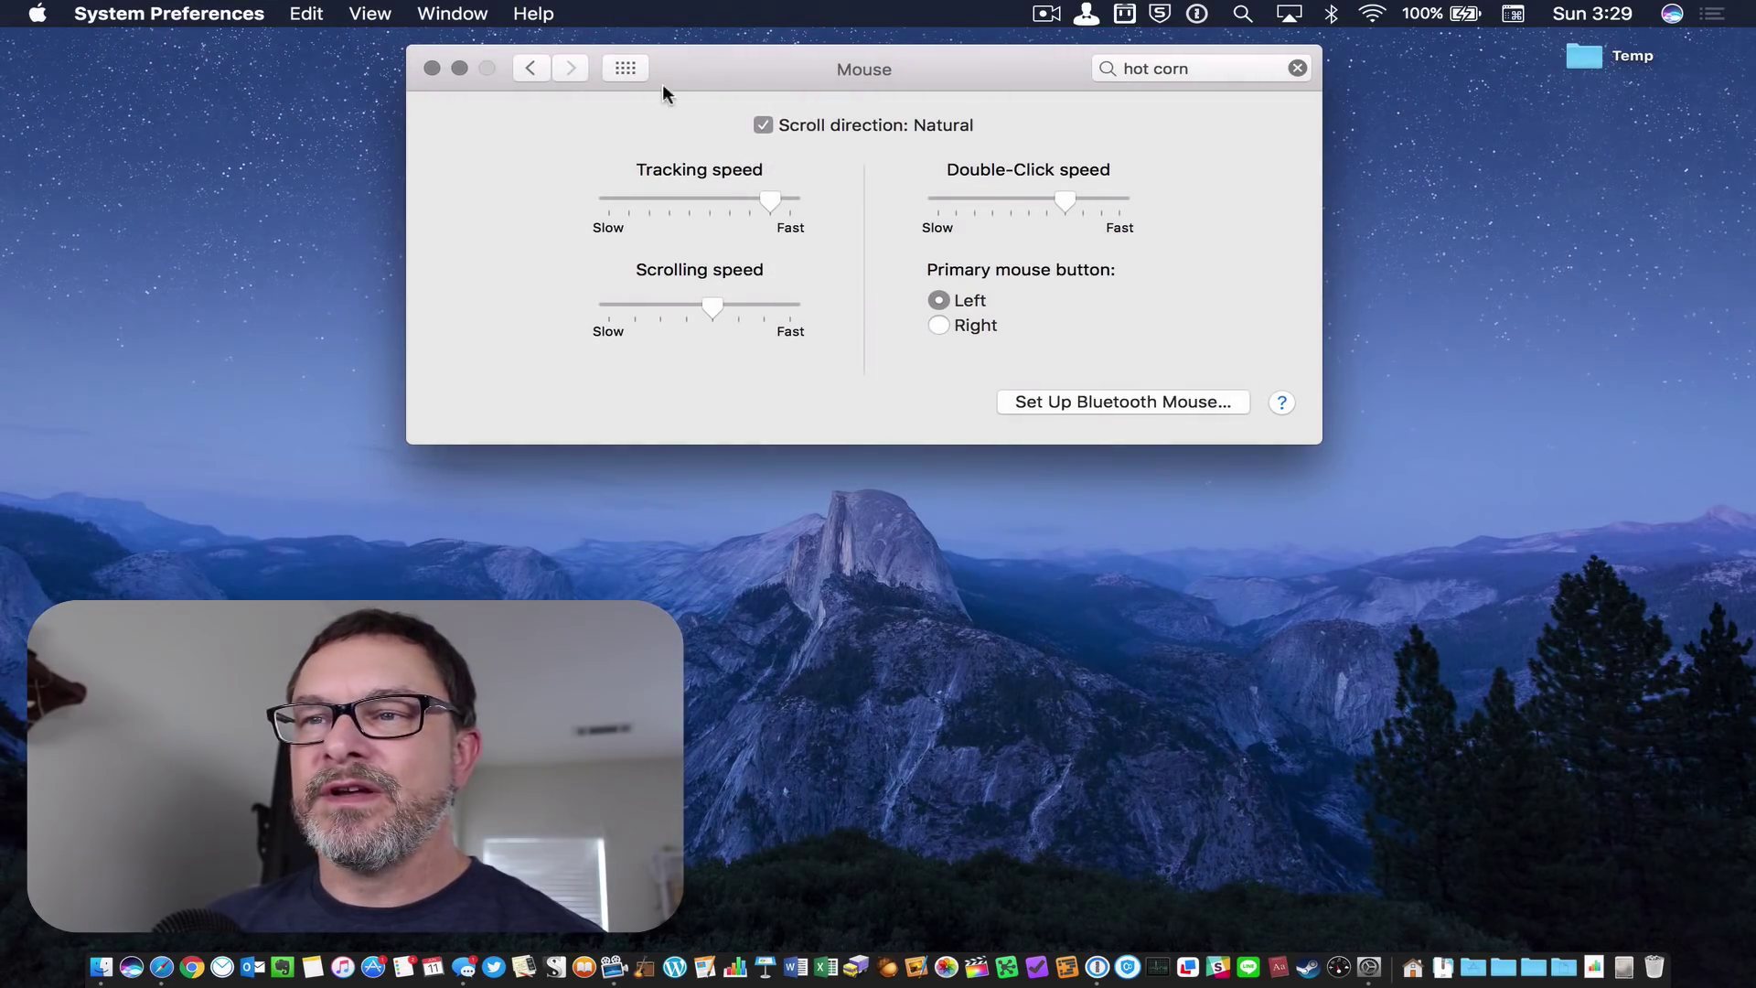
click(627, 66)
click(913, 283)
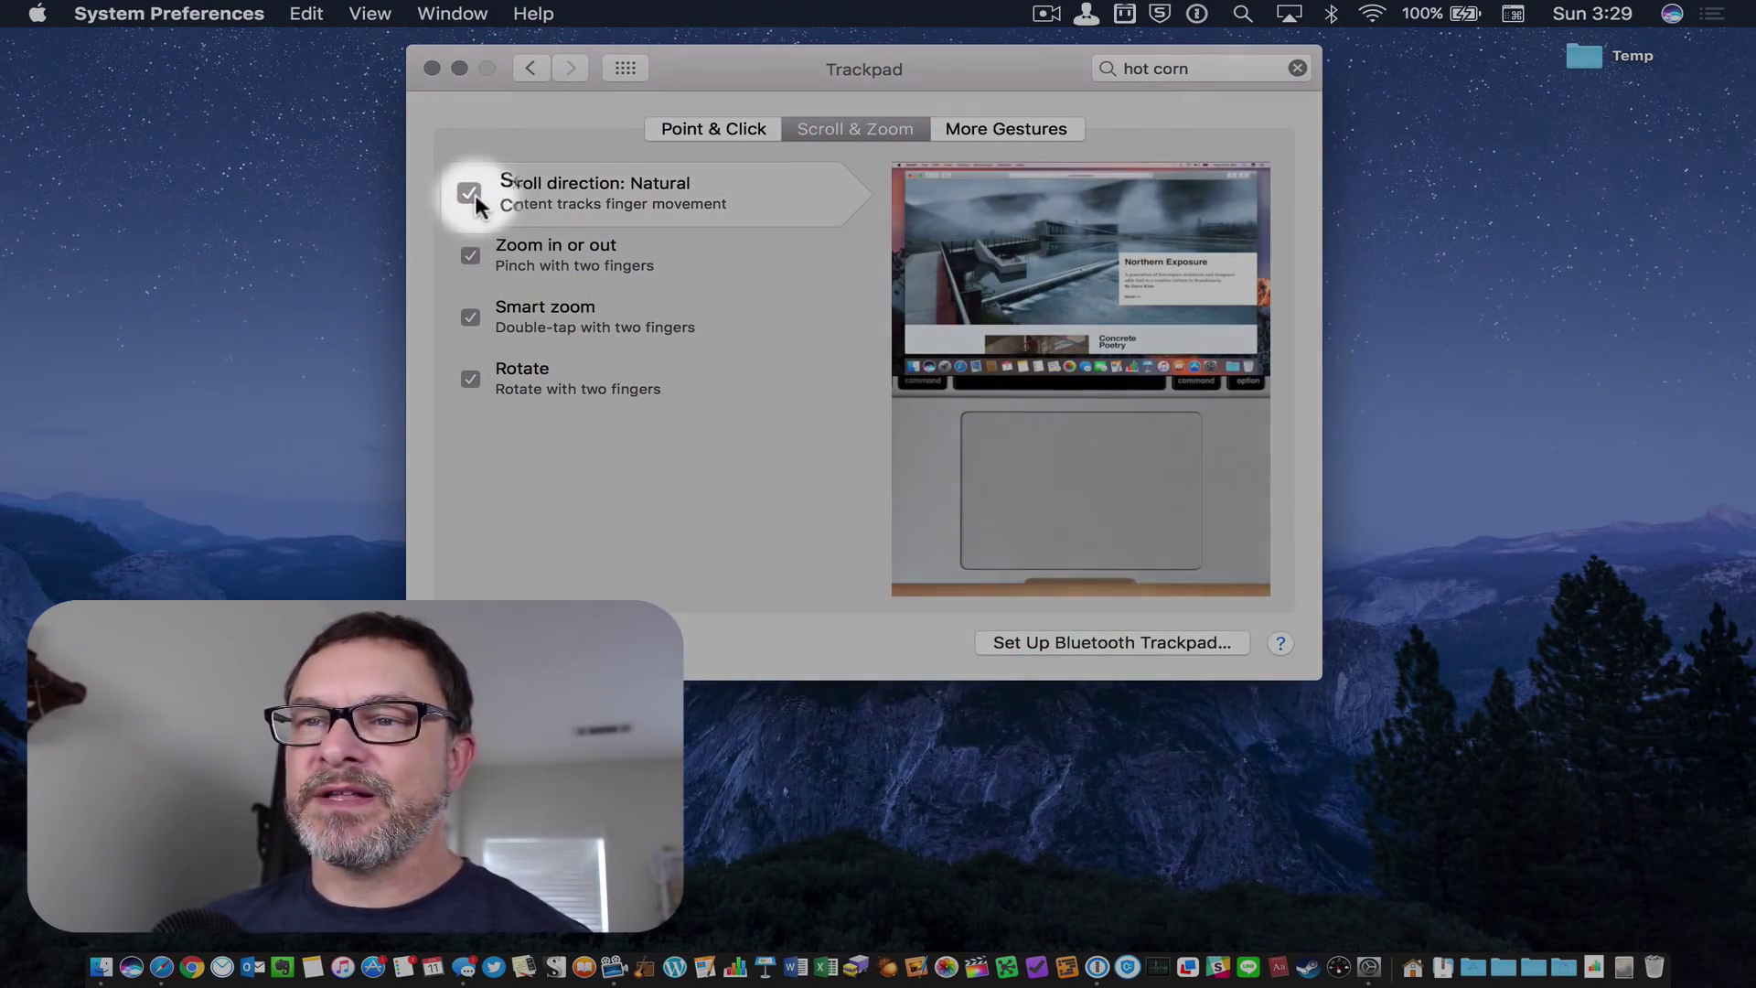
click(472, 194)
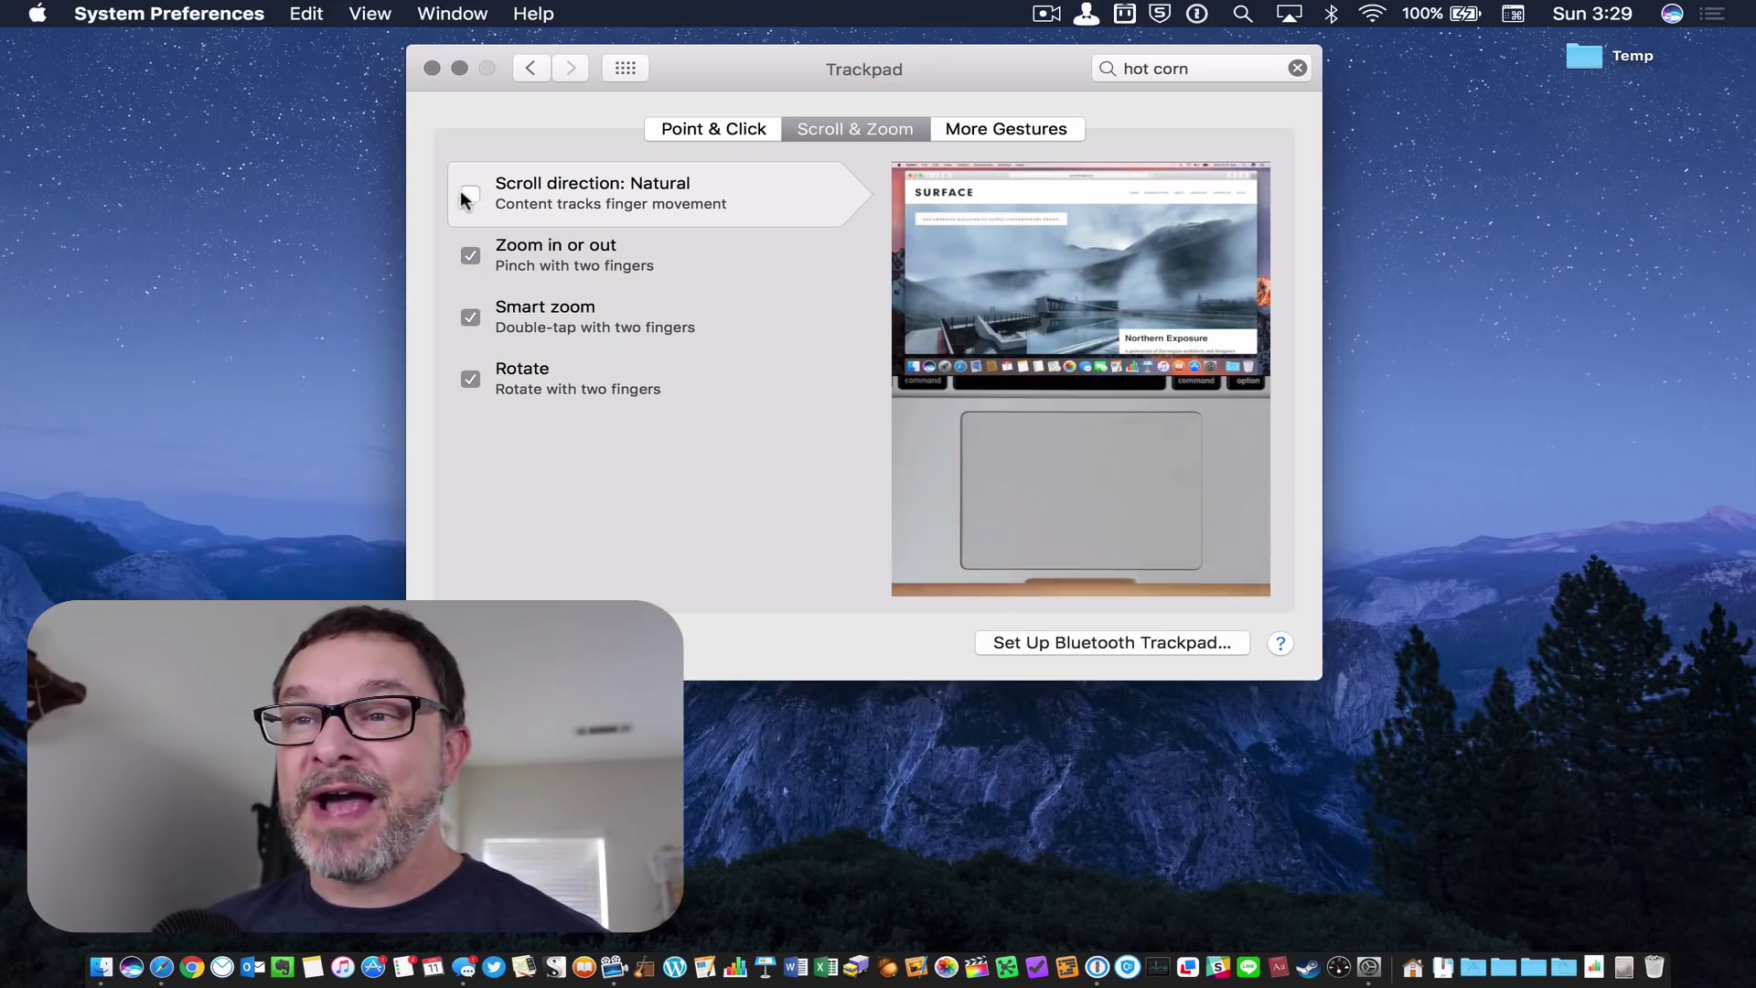
click(469, 198)
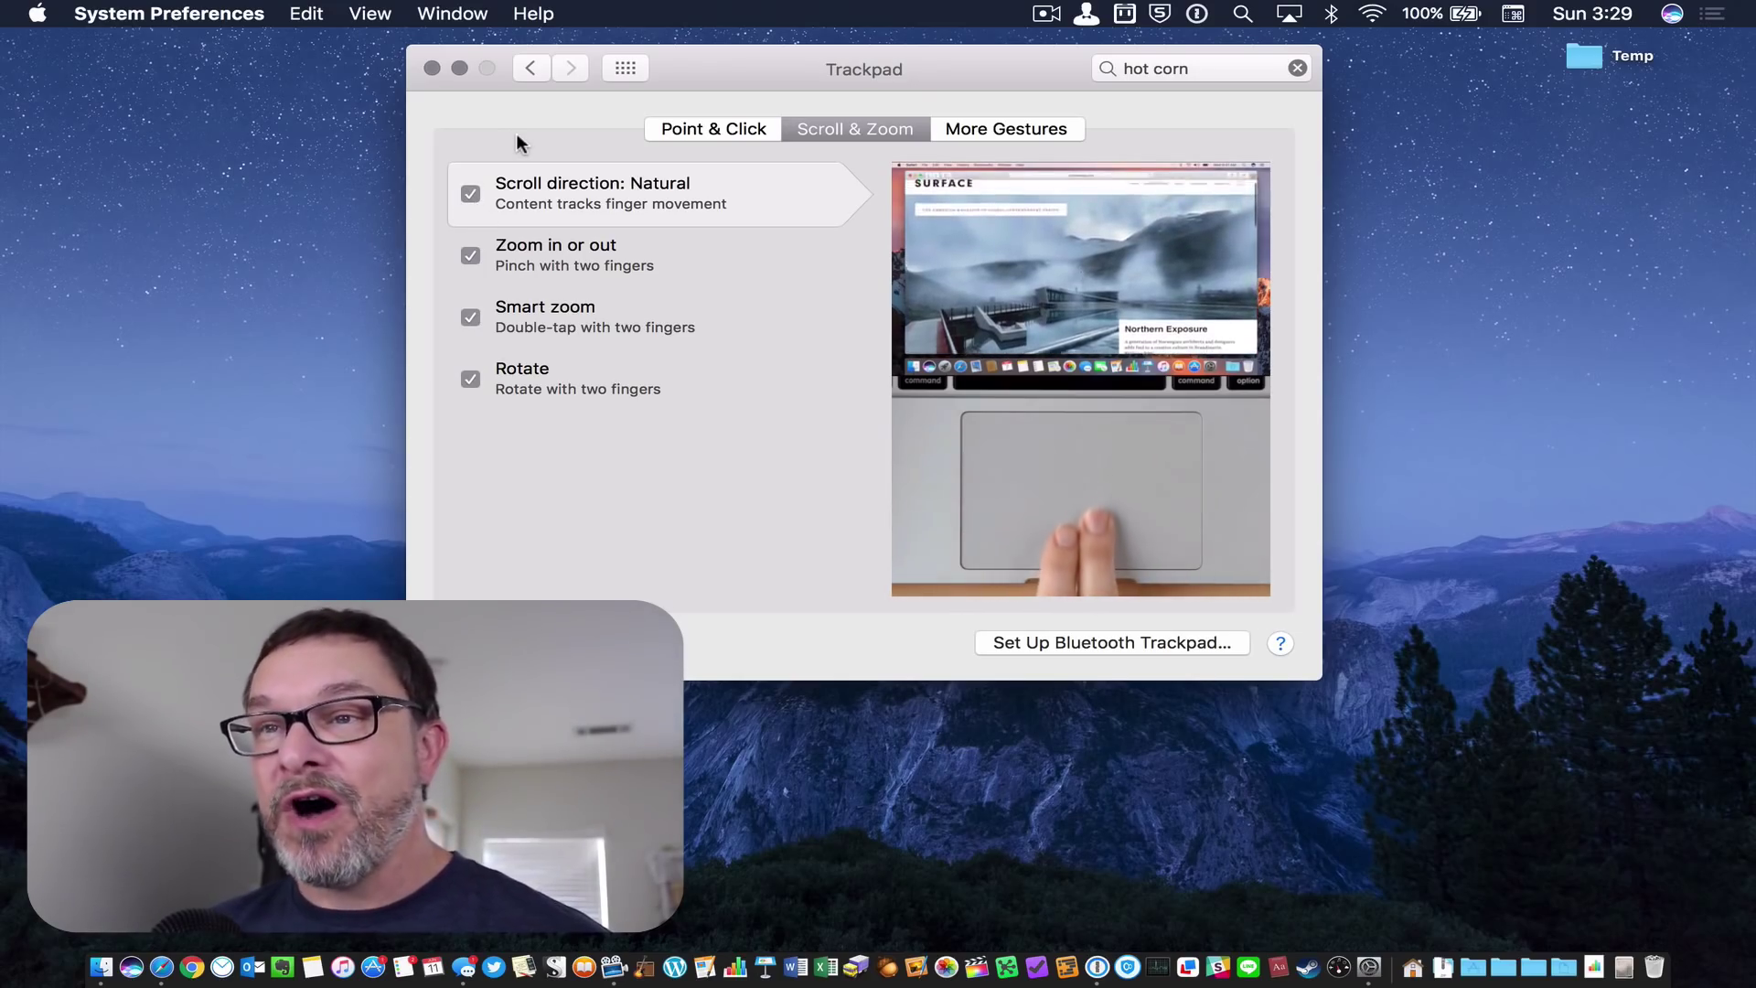
click(626, 67)
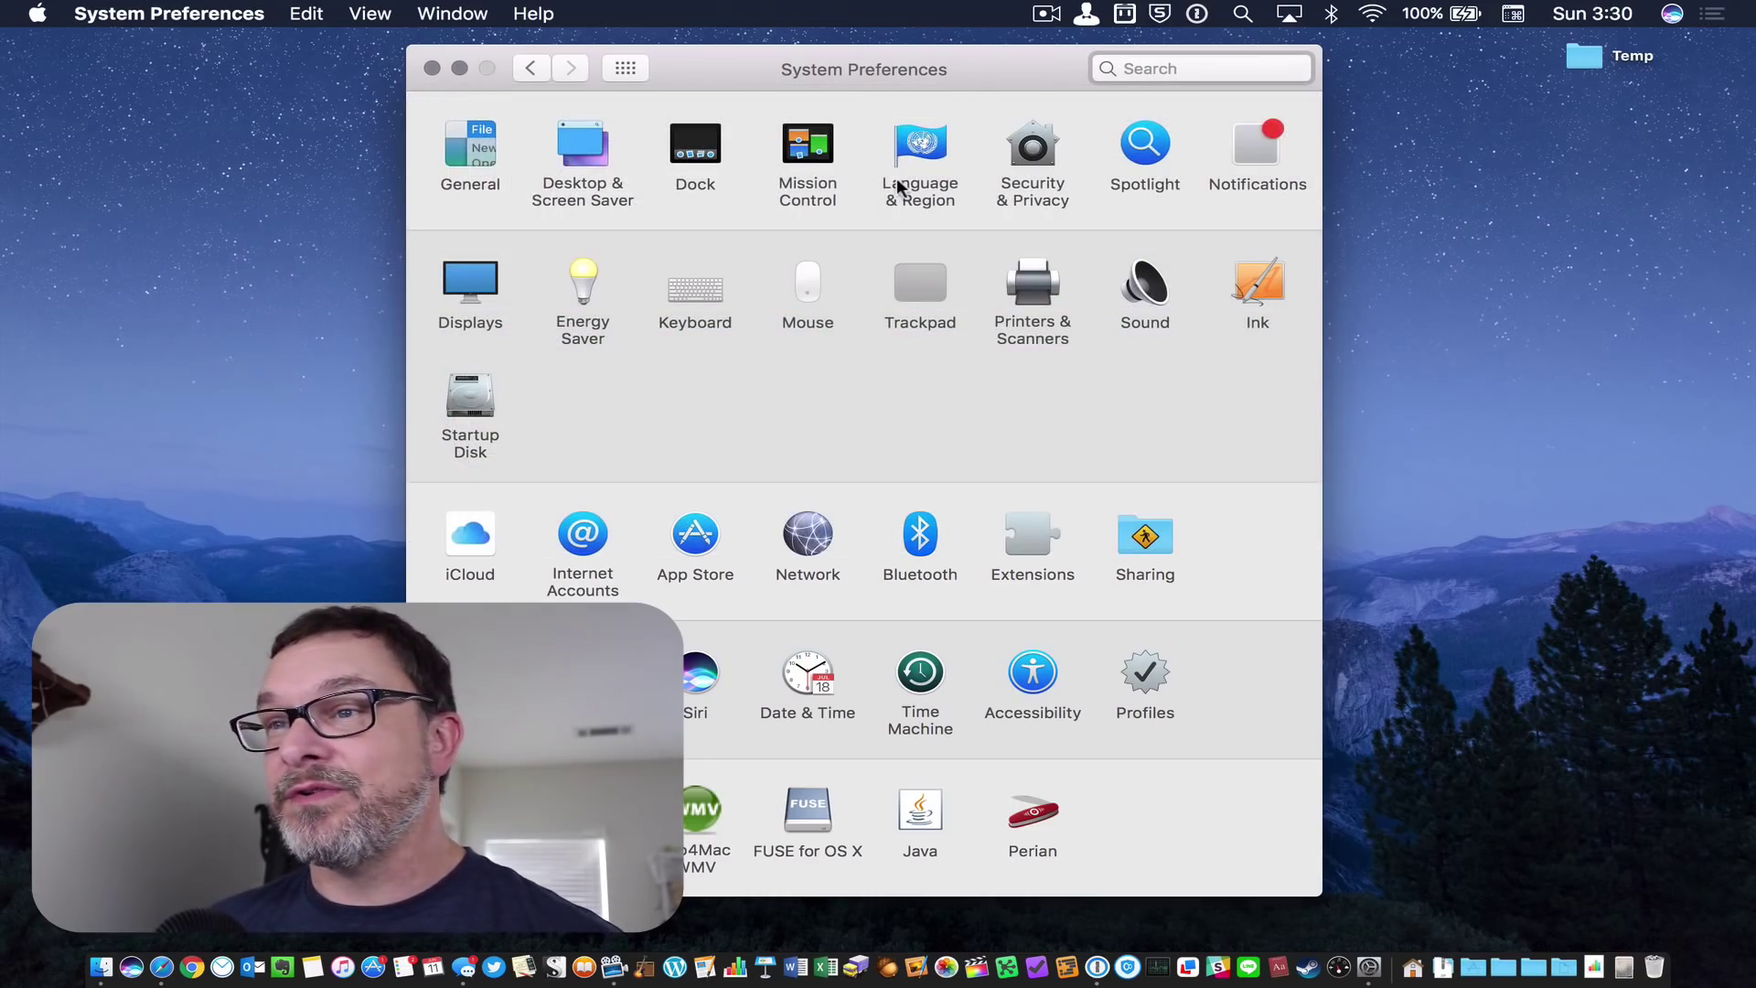
Reveal and restore the desktop, then search 'hot corners' to reach Desktop & Screen Saver
key(F11)
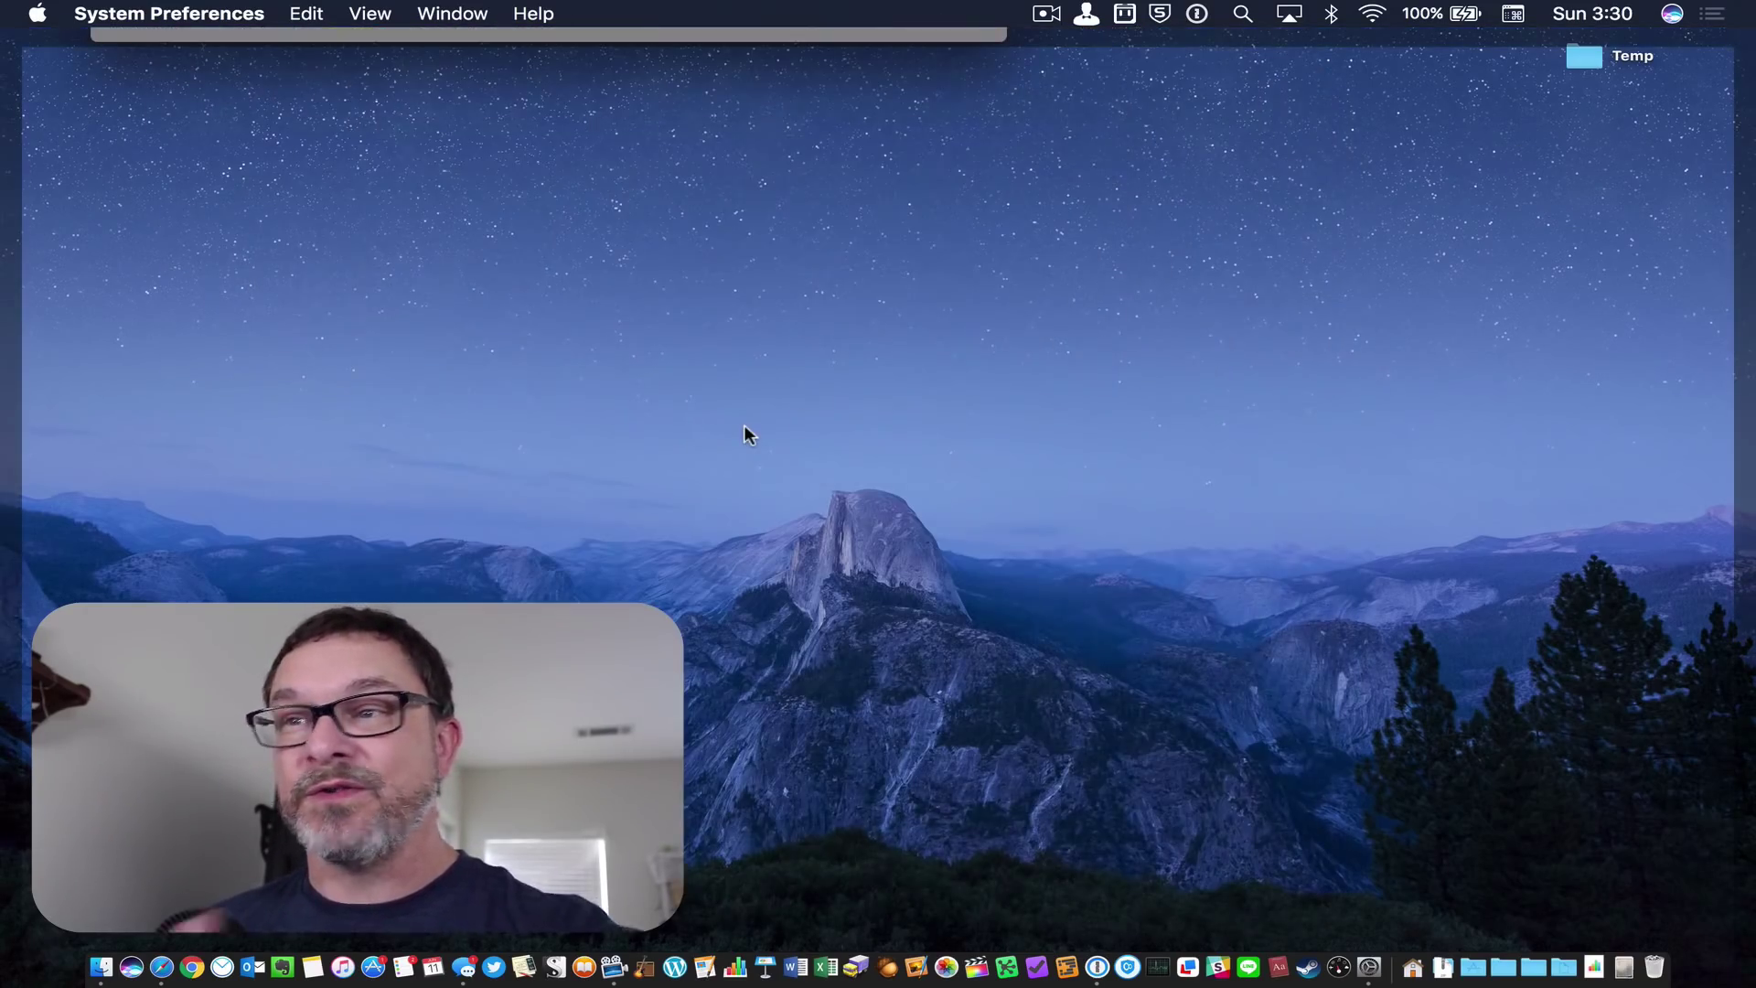
key(F11)
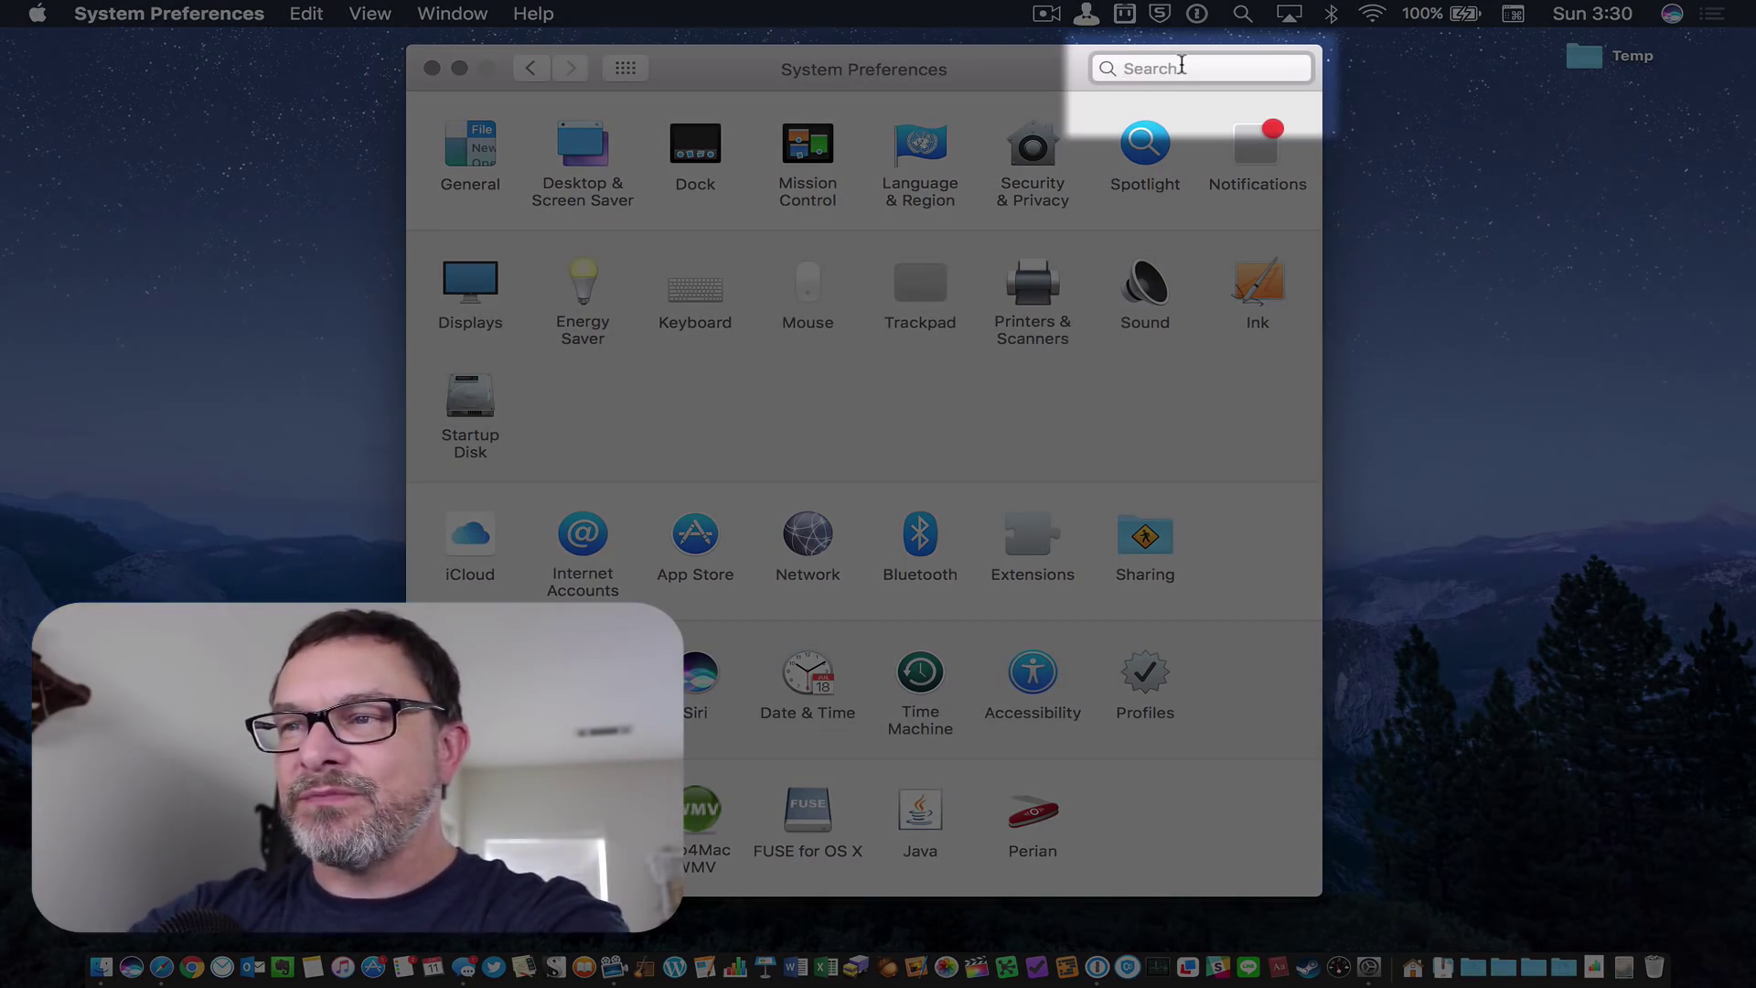
text(hot corners)
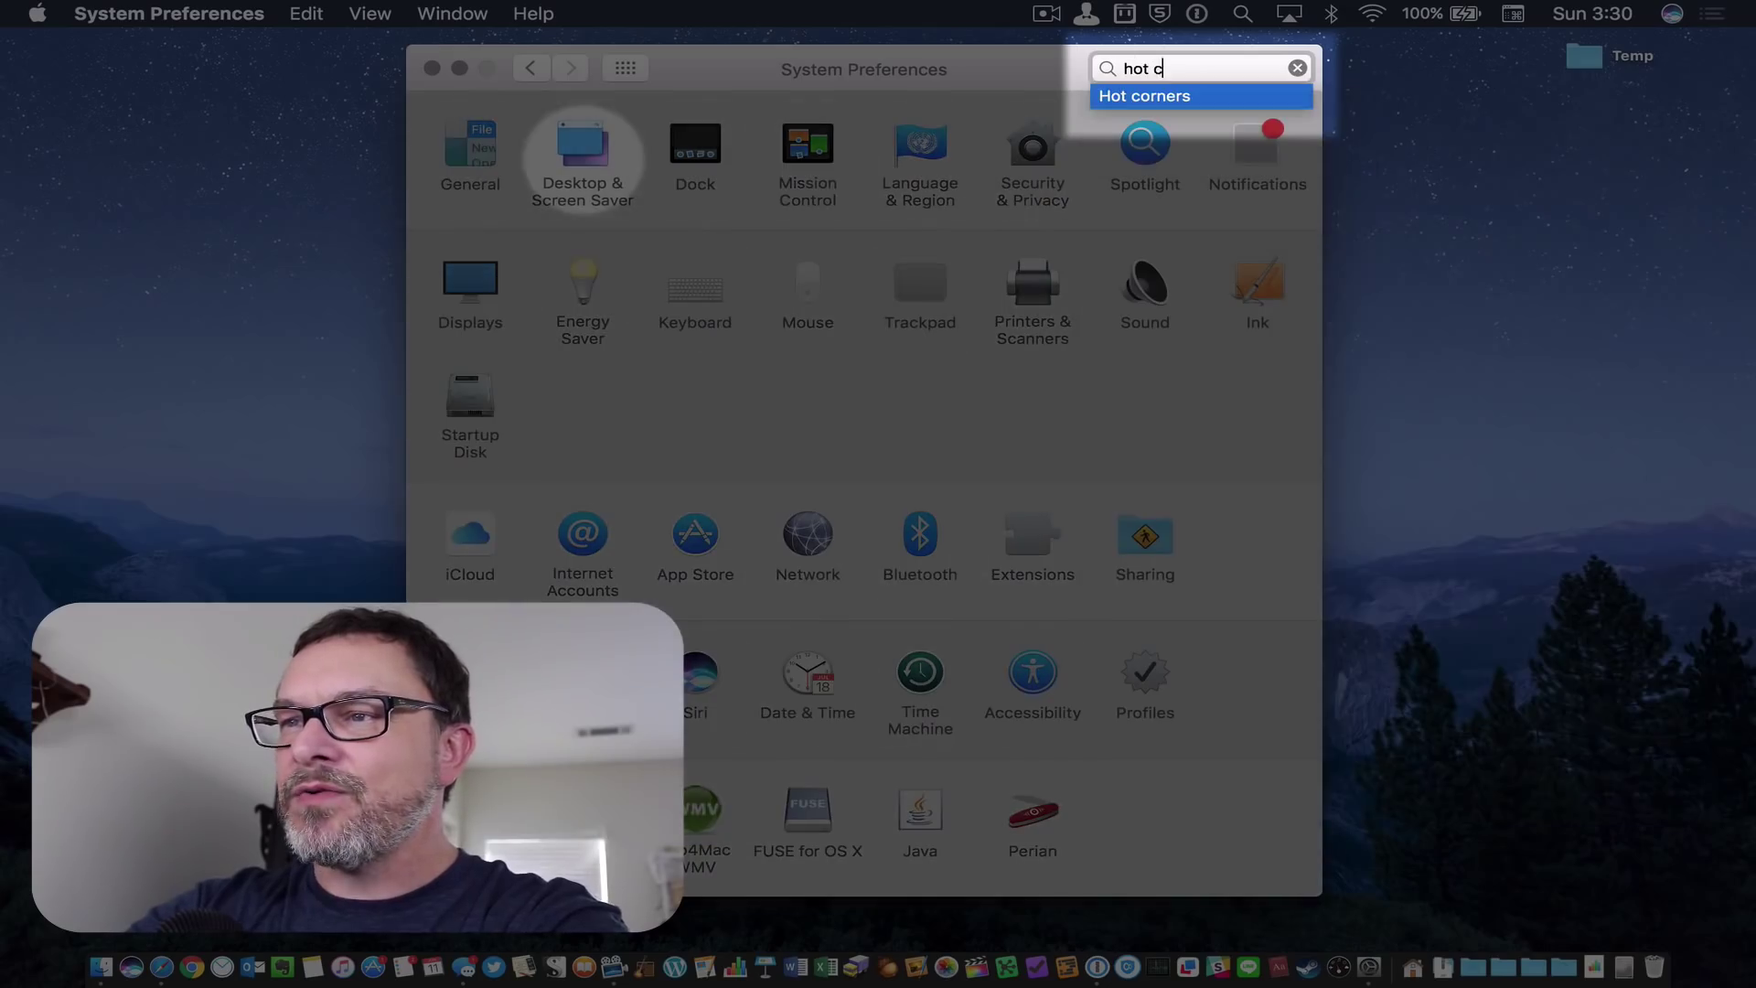
key(Return)
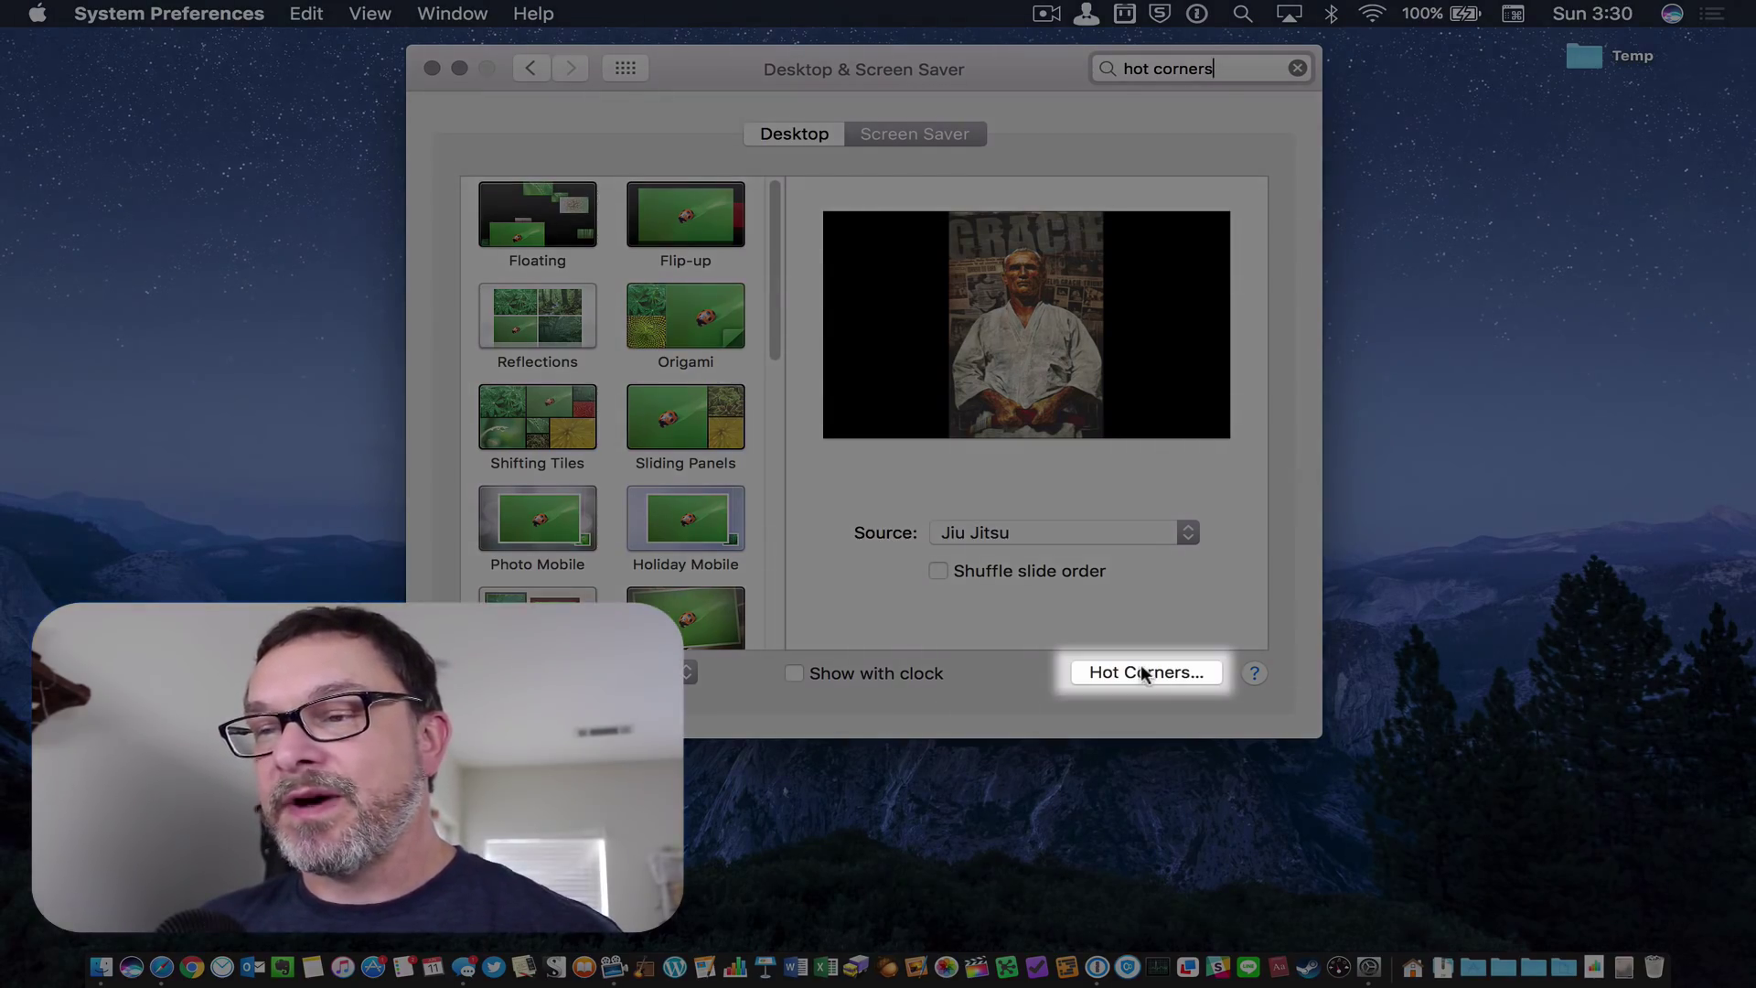
In Hot Corners, keep Start Screen Saver top-left and Dashboard bottom-left
click(1142, 673)
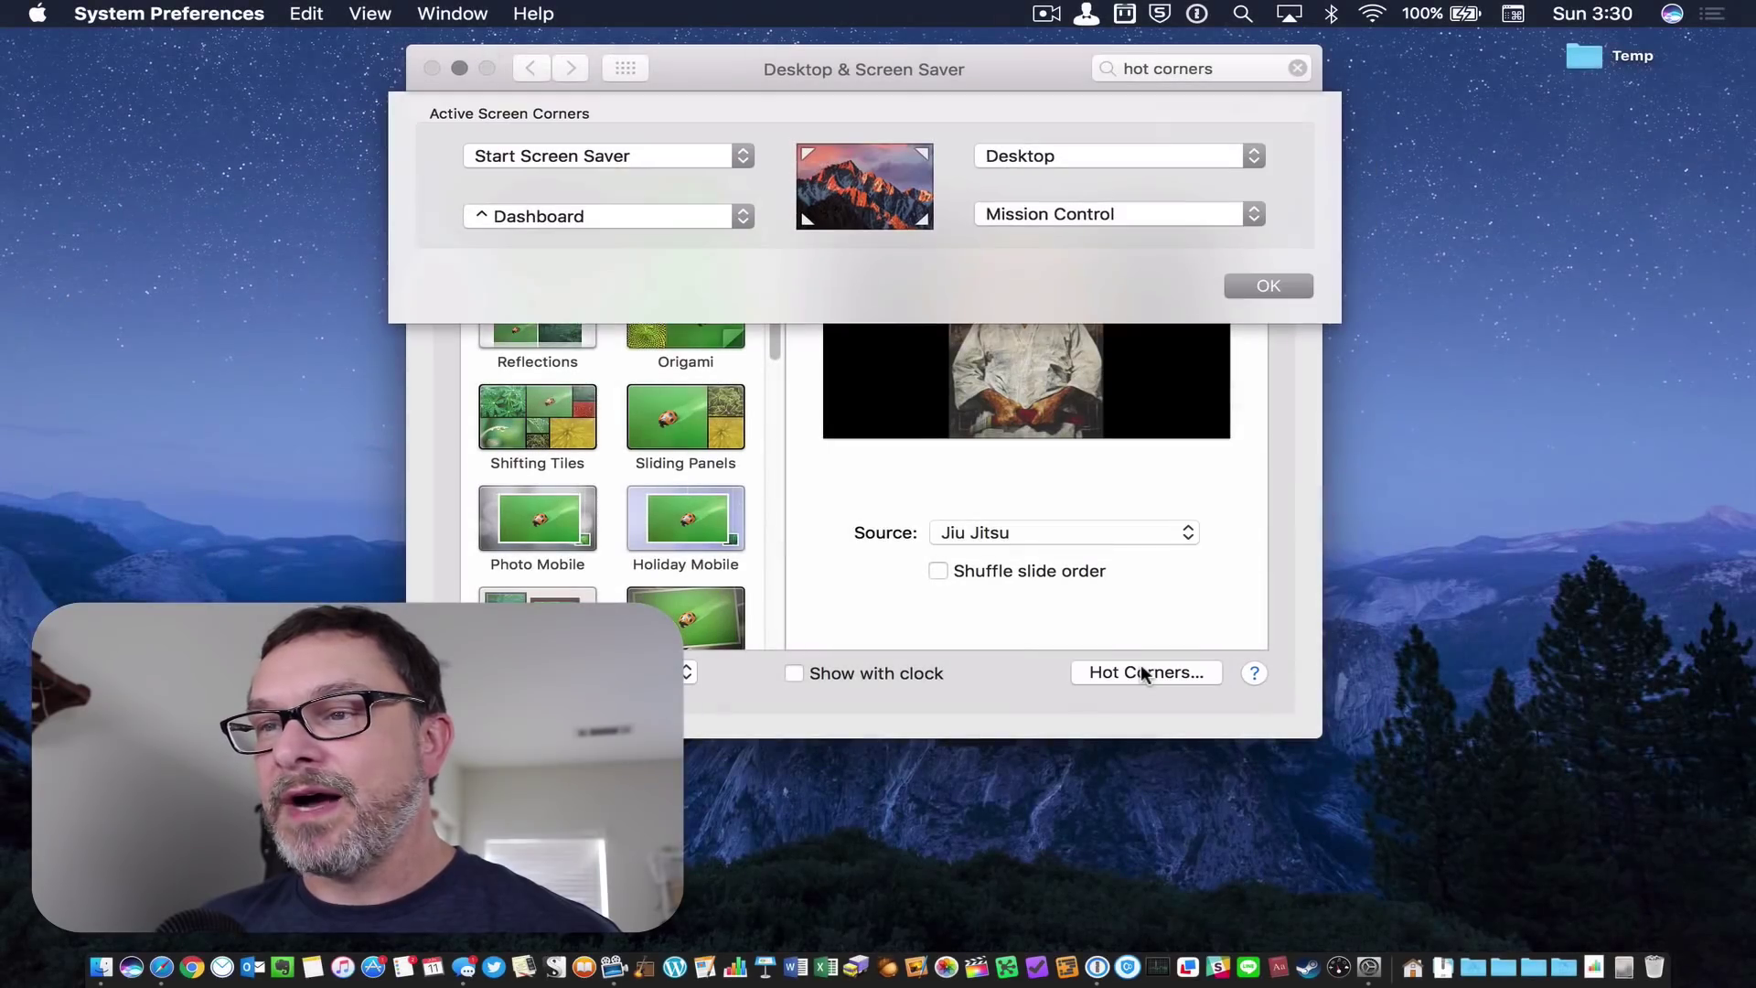
click(713, 157)
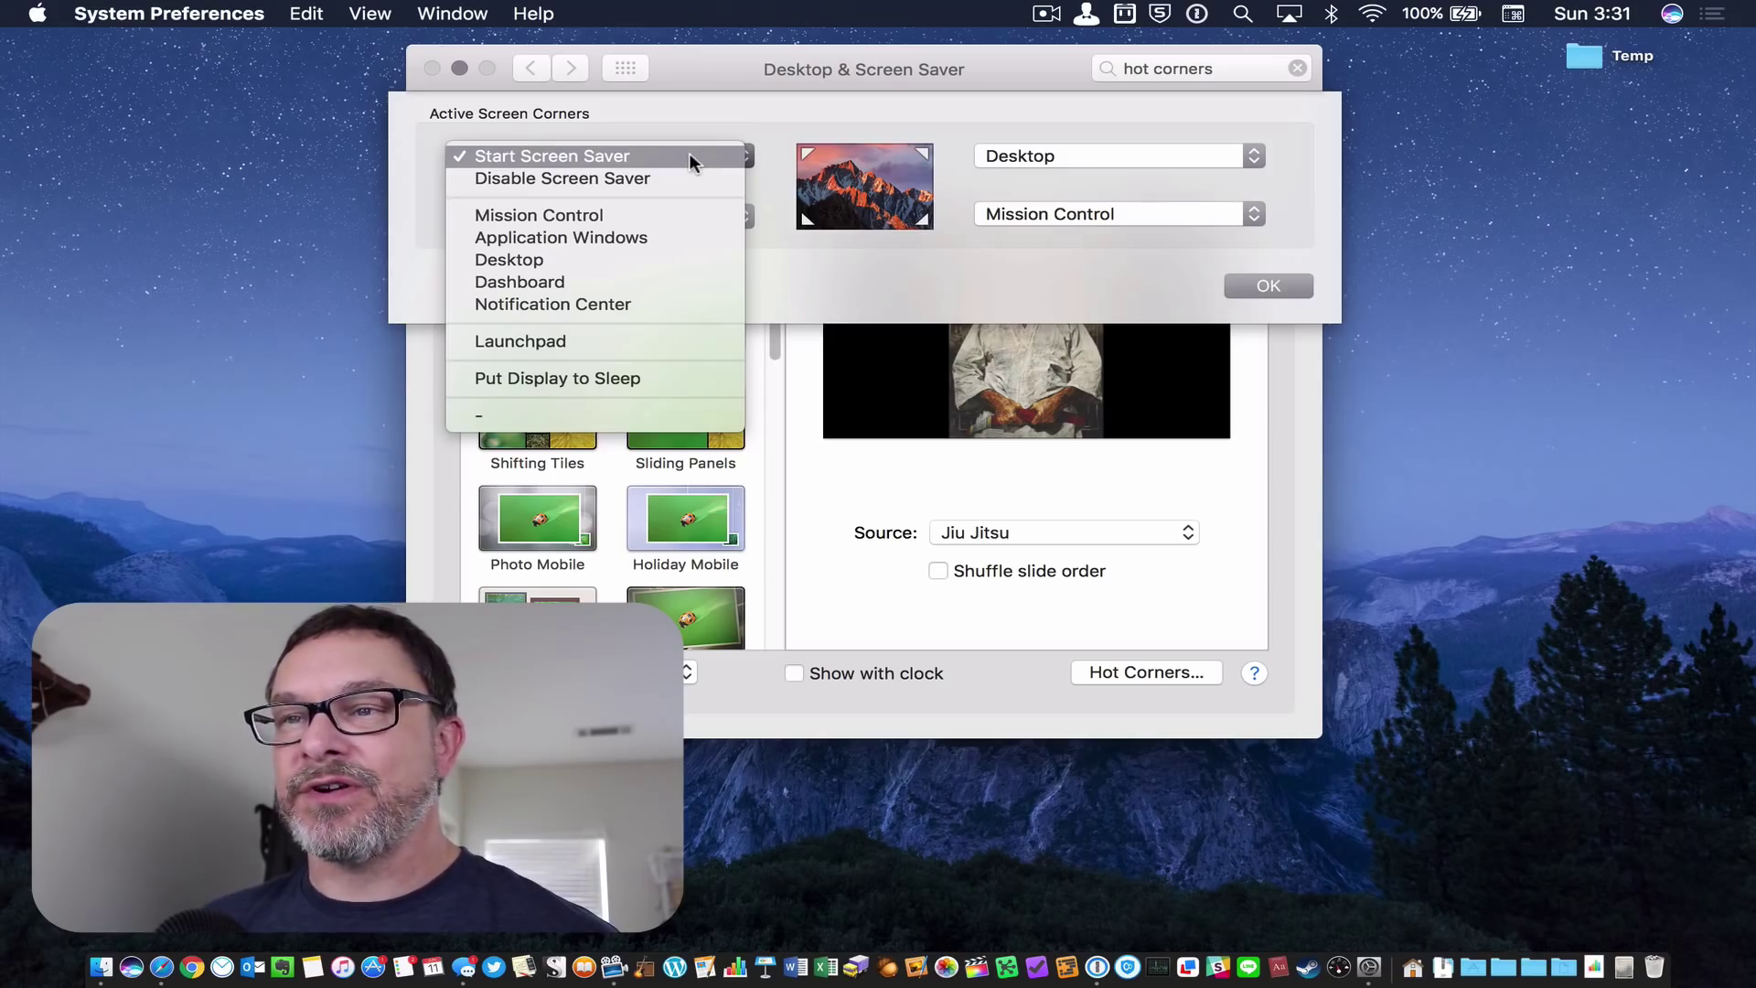
click(689, 153)
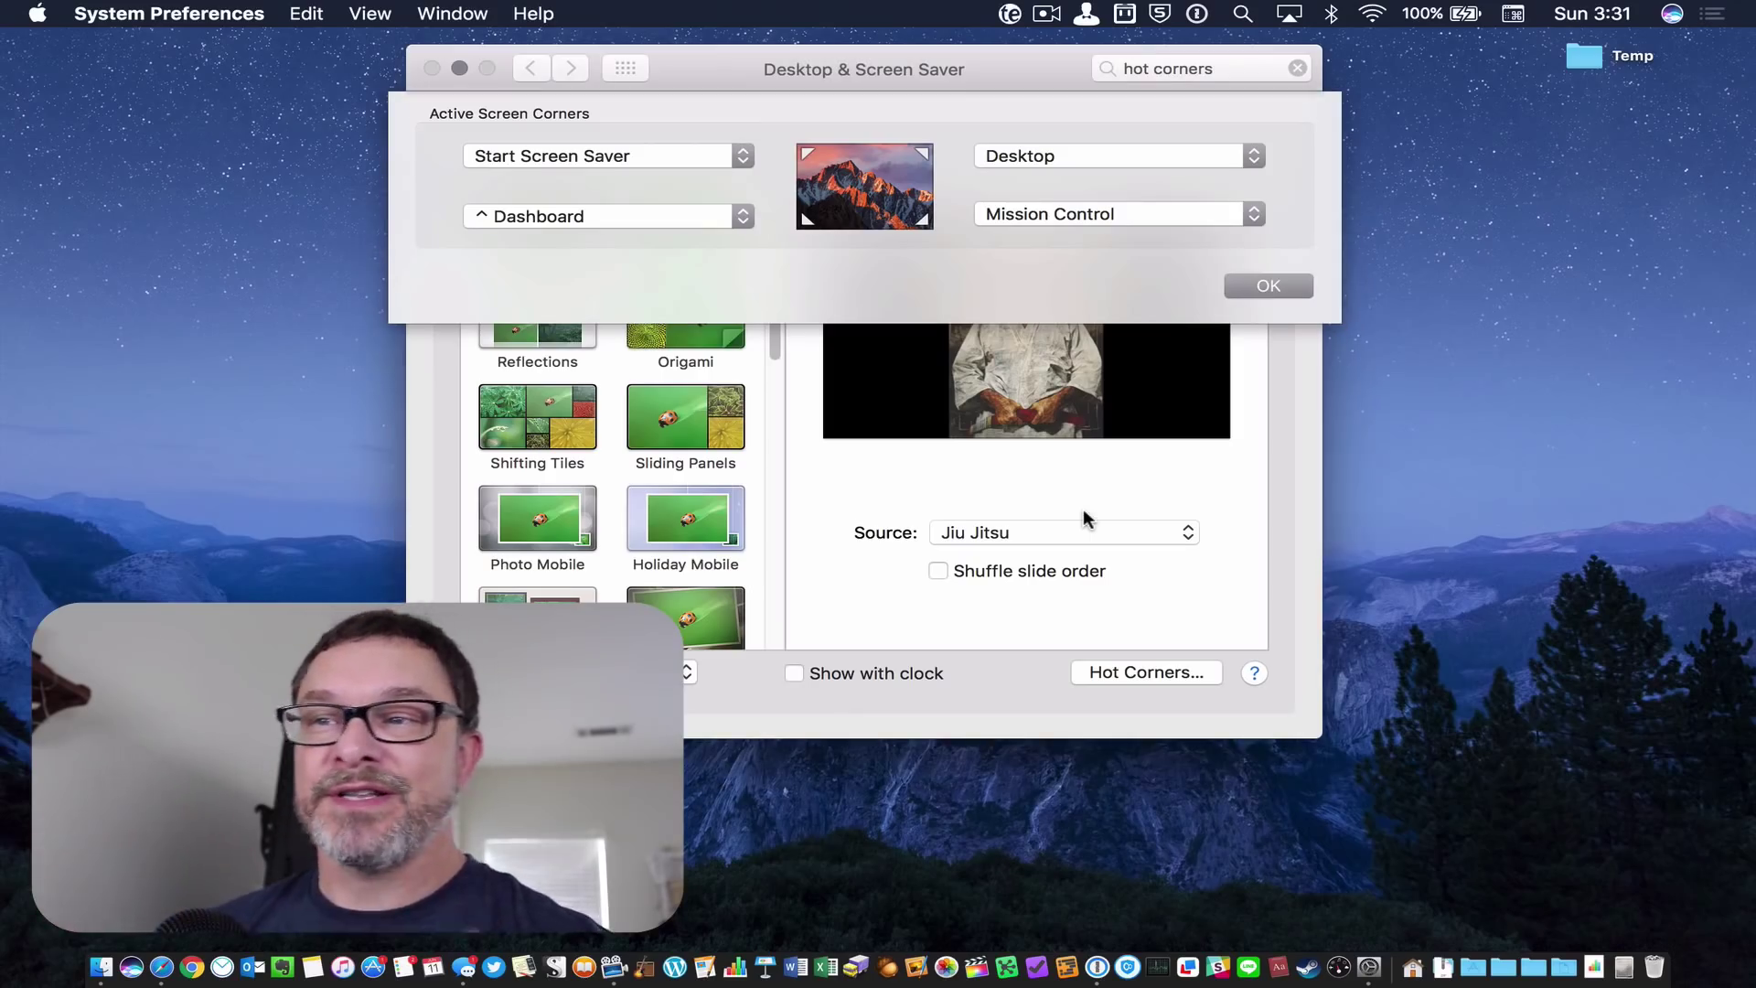
click(699, 215)
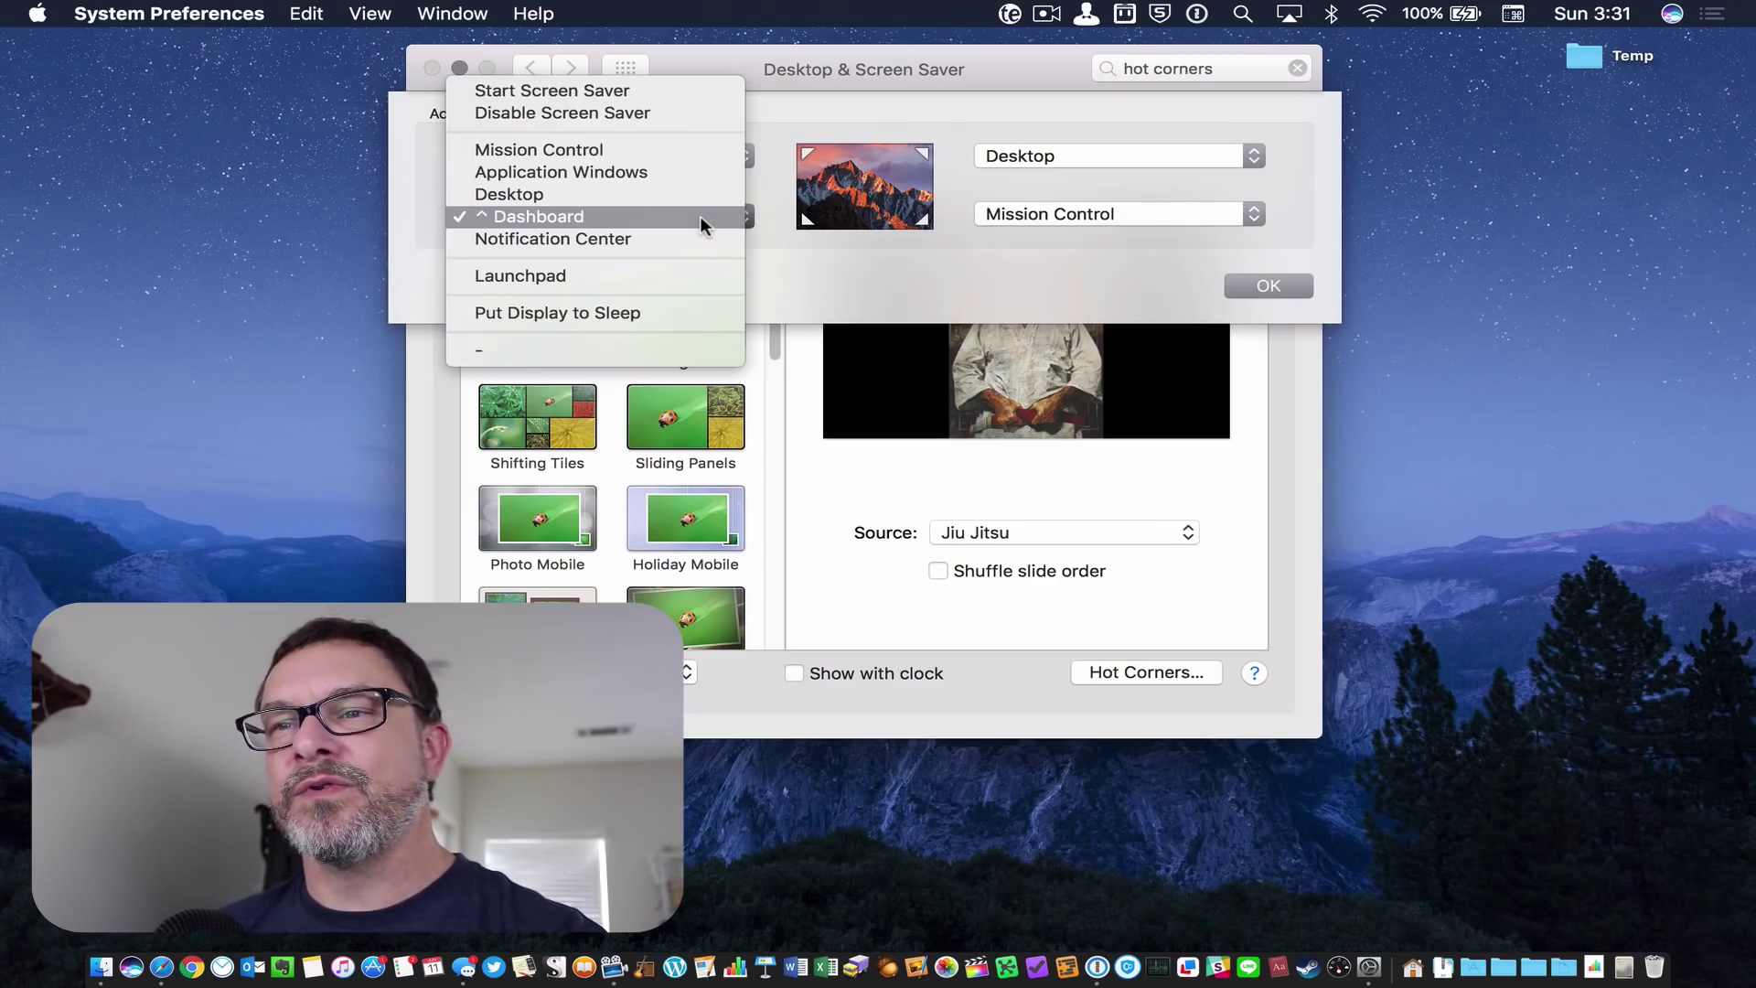
click(710, 215)
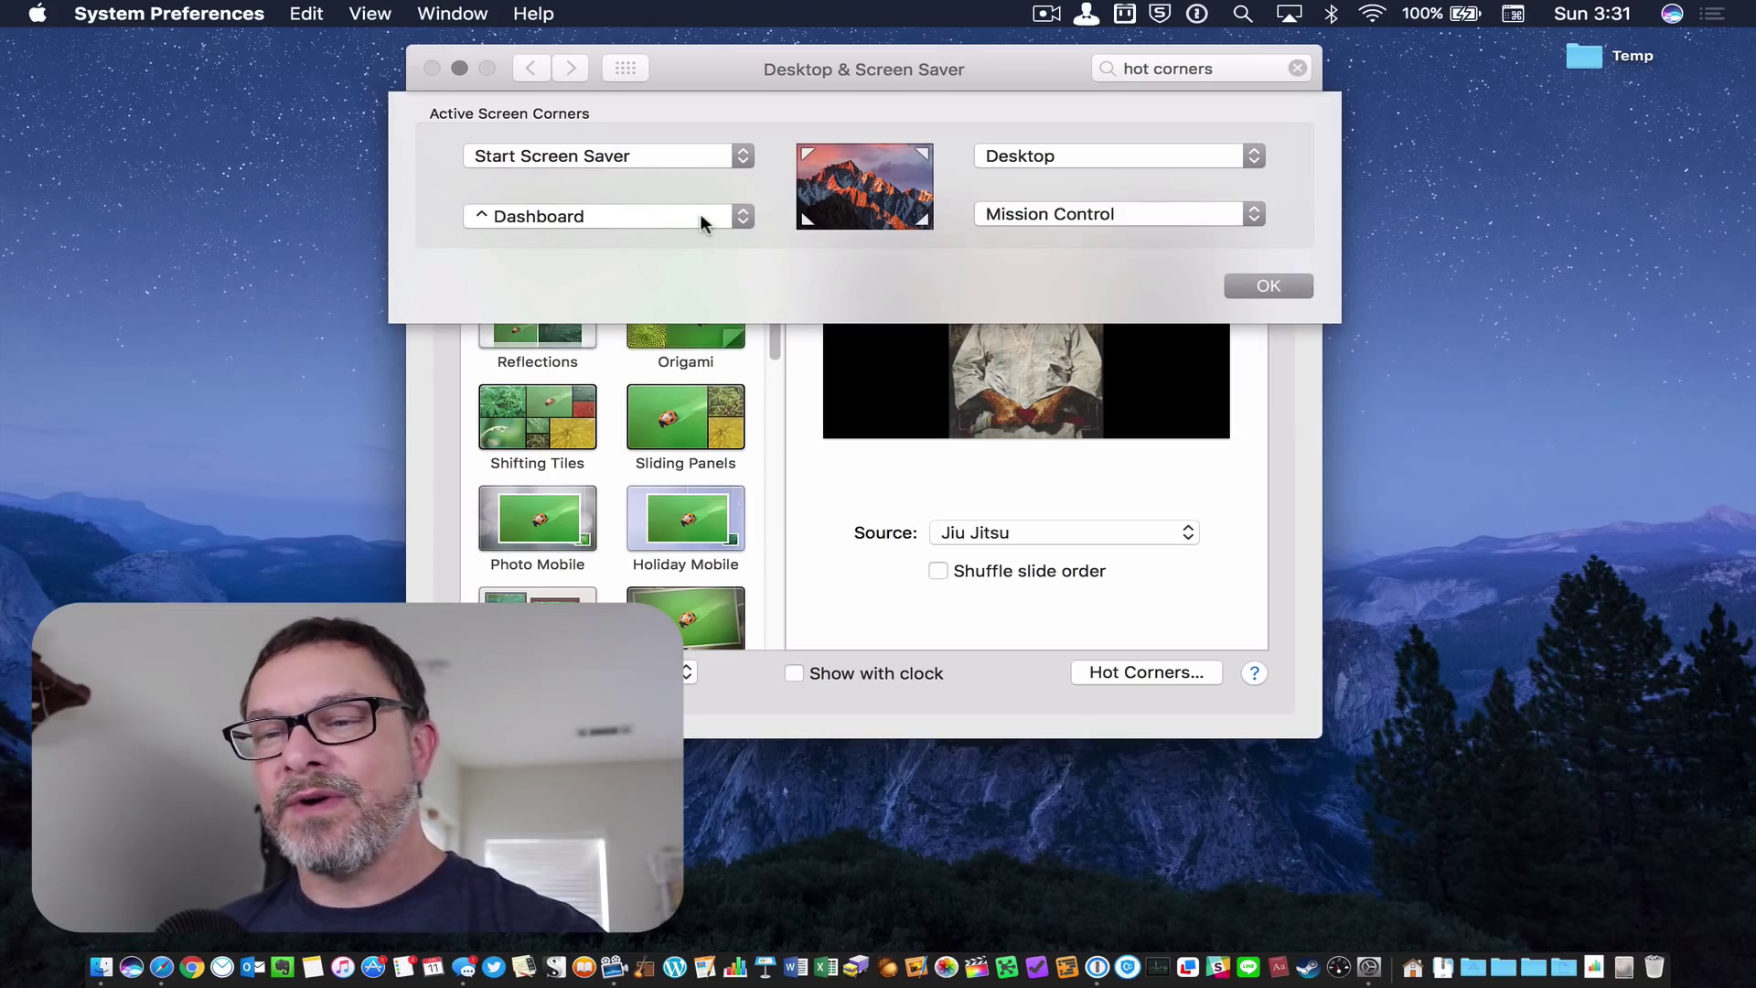
click(646, 216)
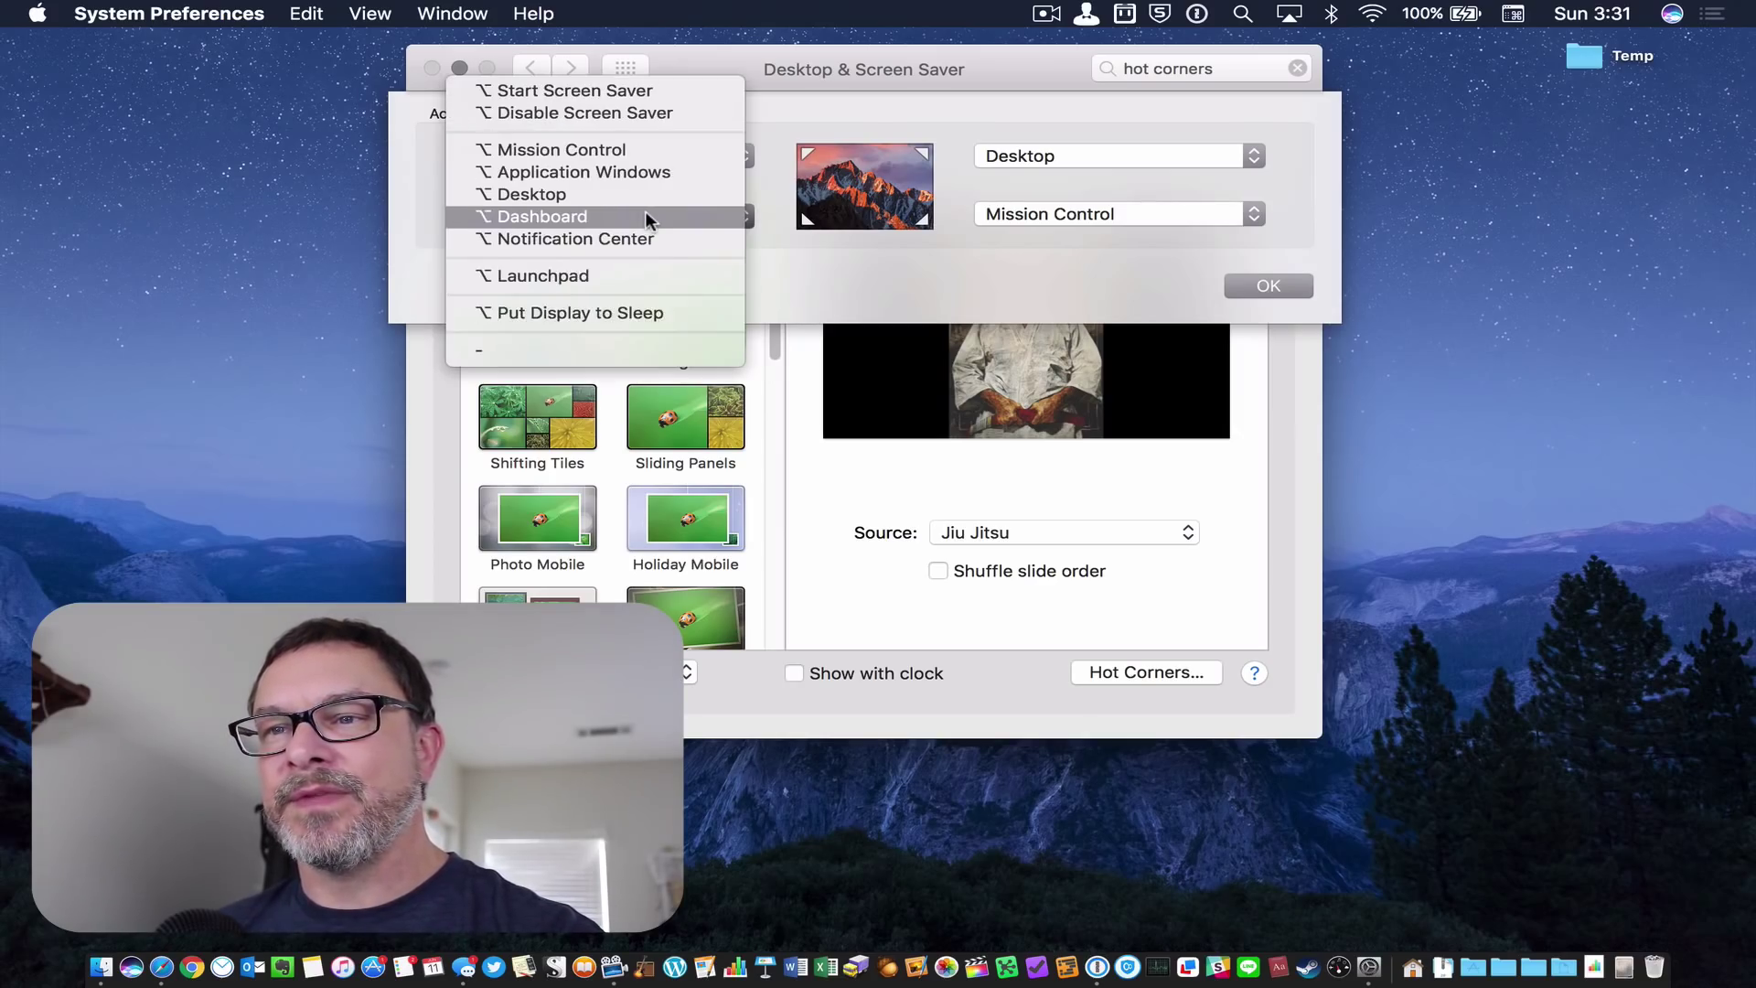
key(ctrl)
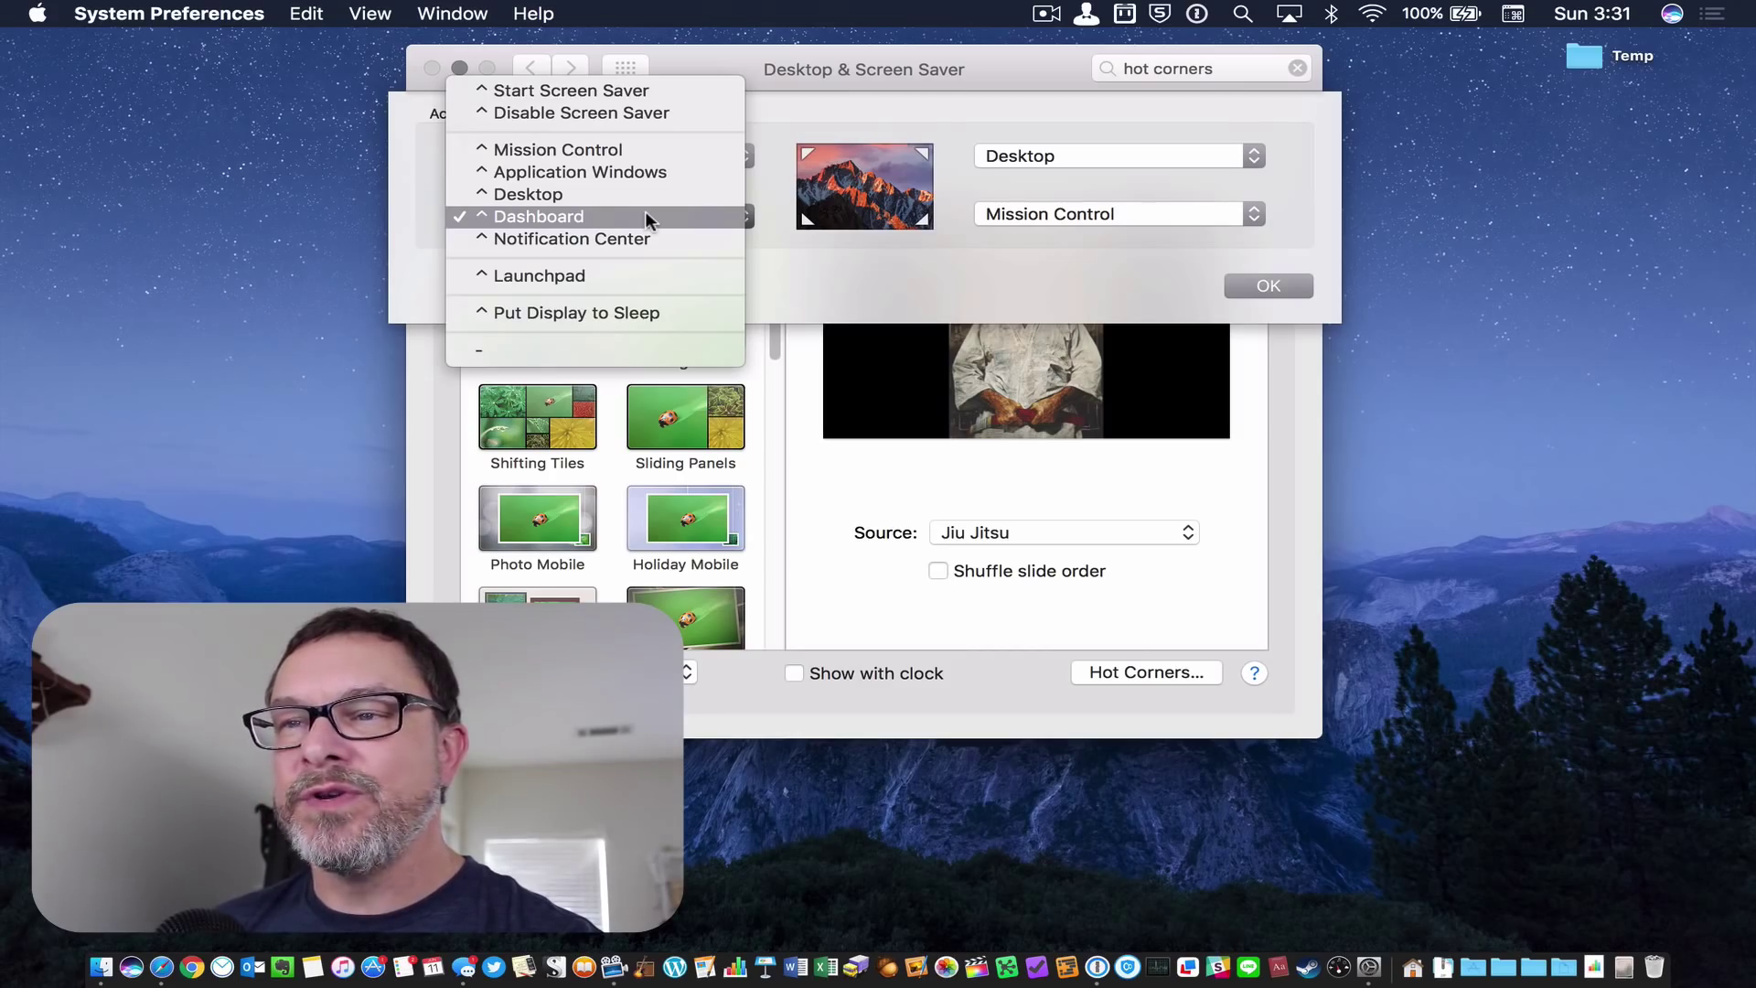
key(ctrl)
key(ctrl+alt)
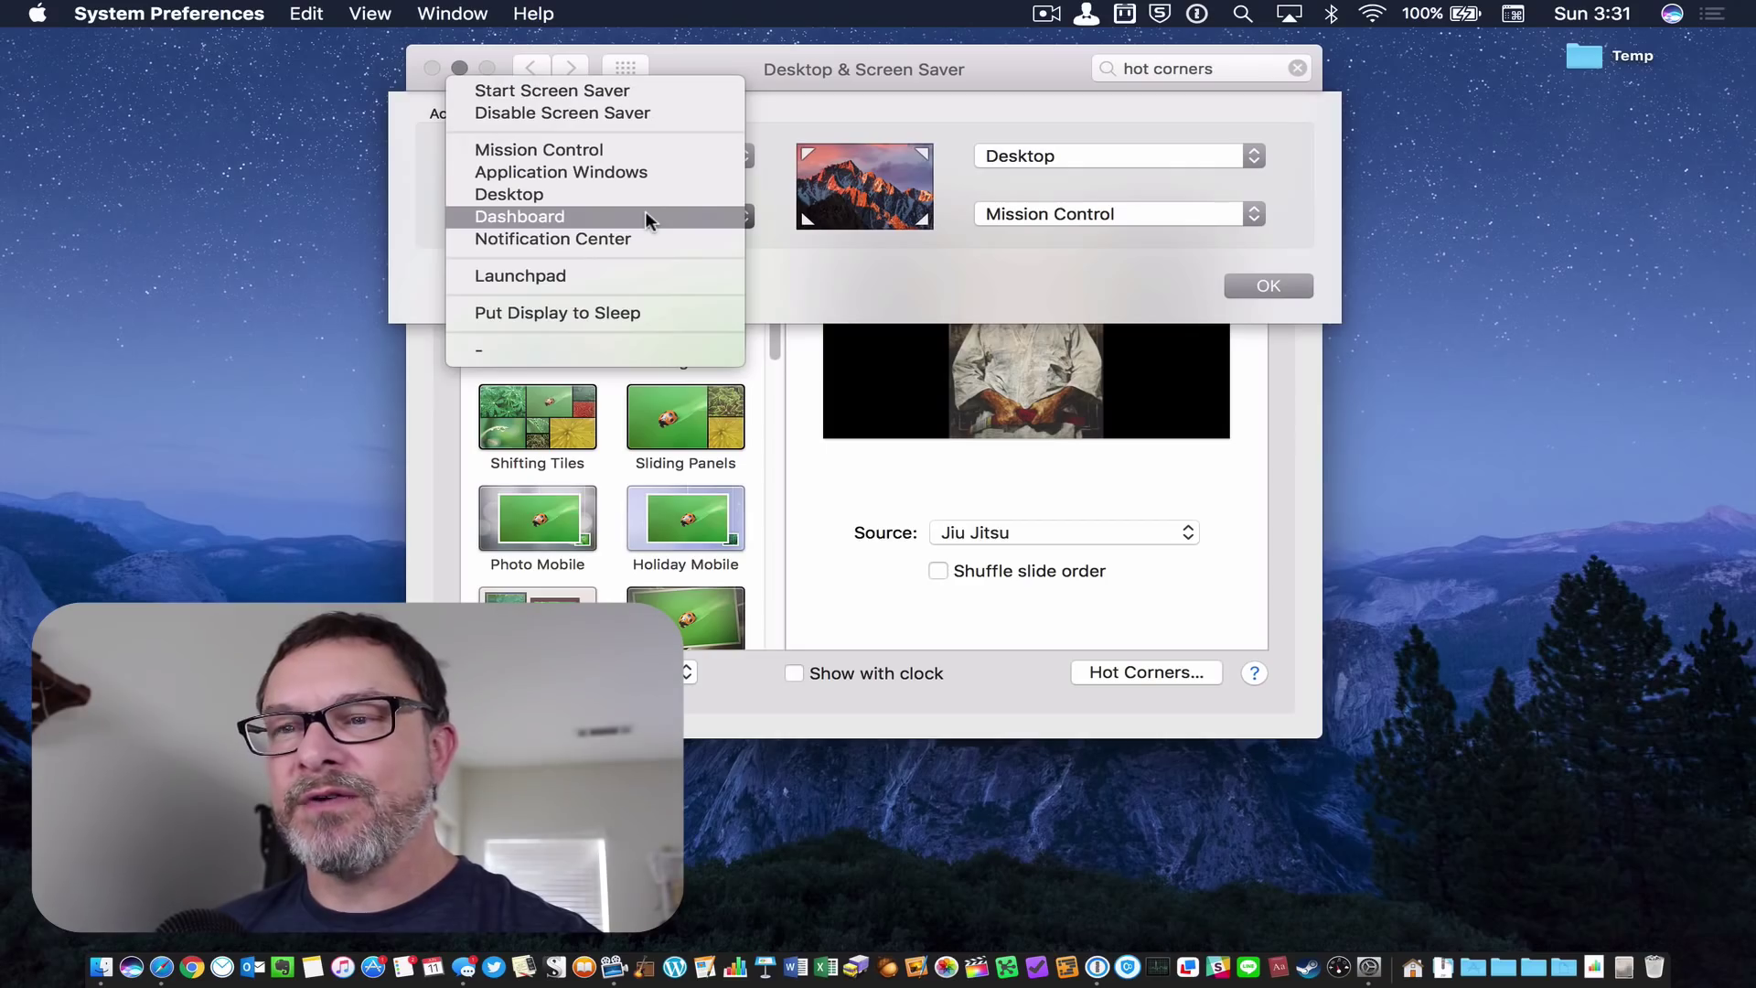
click(642, 215)
click(642, 215)
ctrl+click(643, 216)
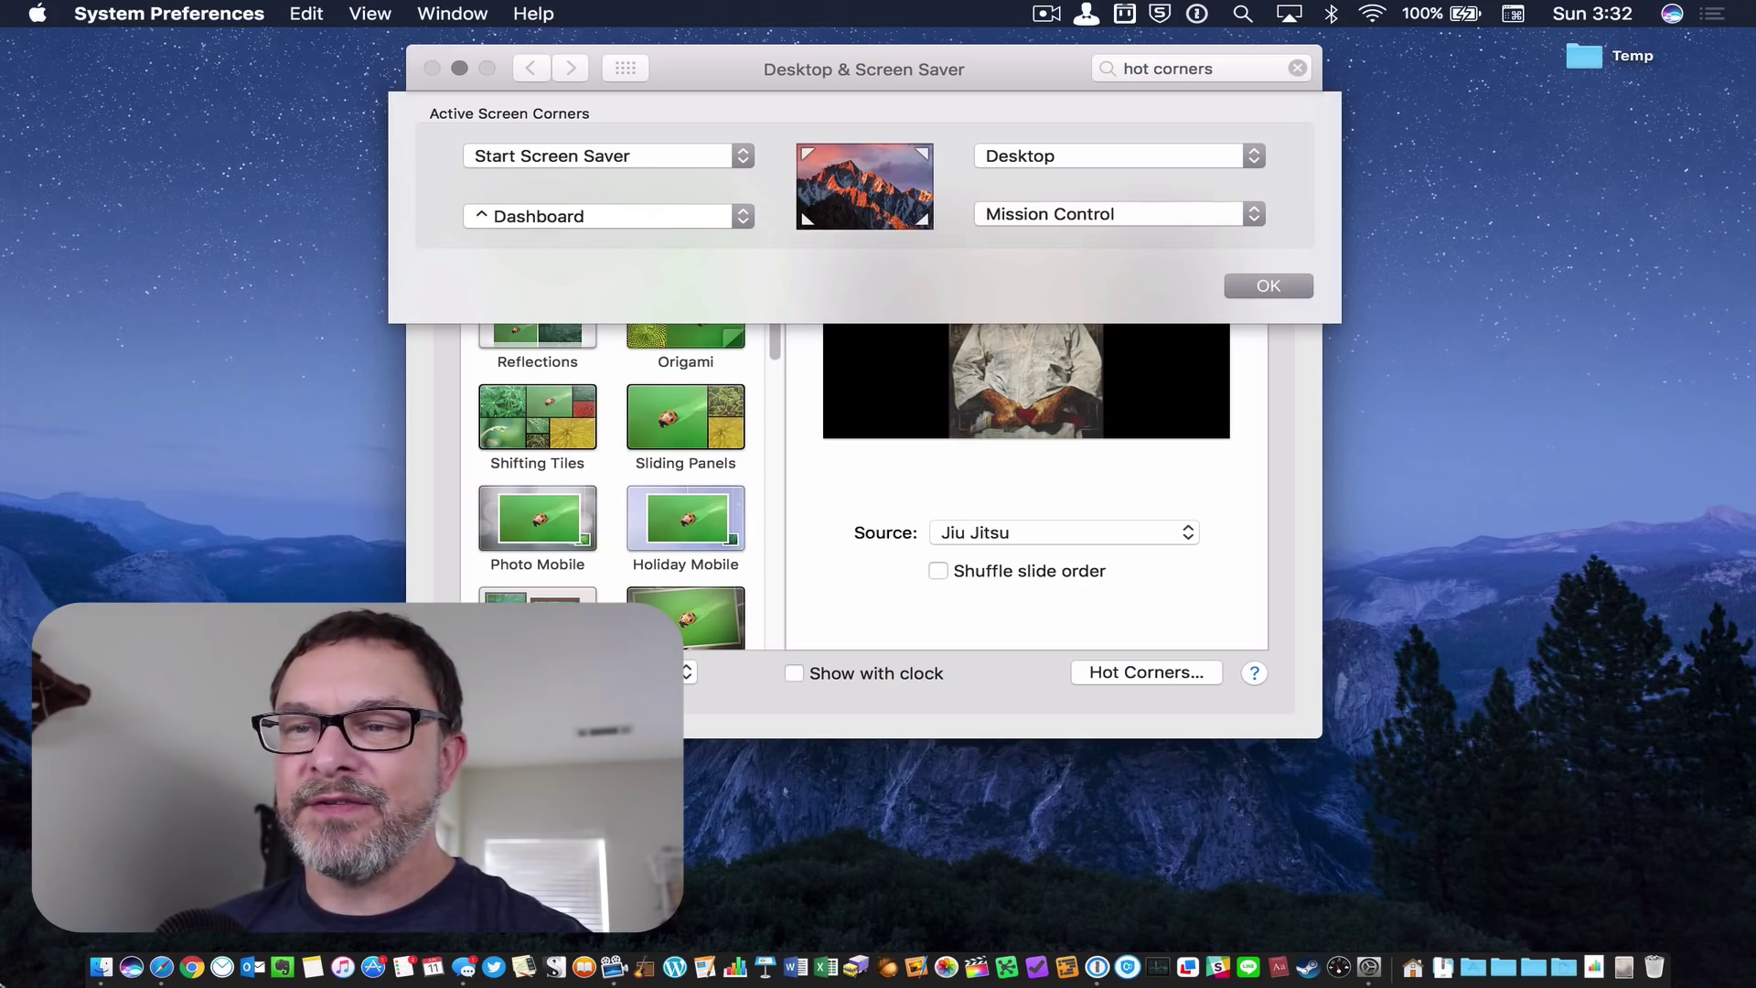
mouse_move(2, 985)
click(674, 530)
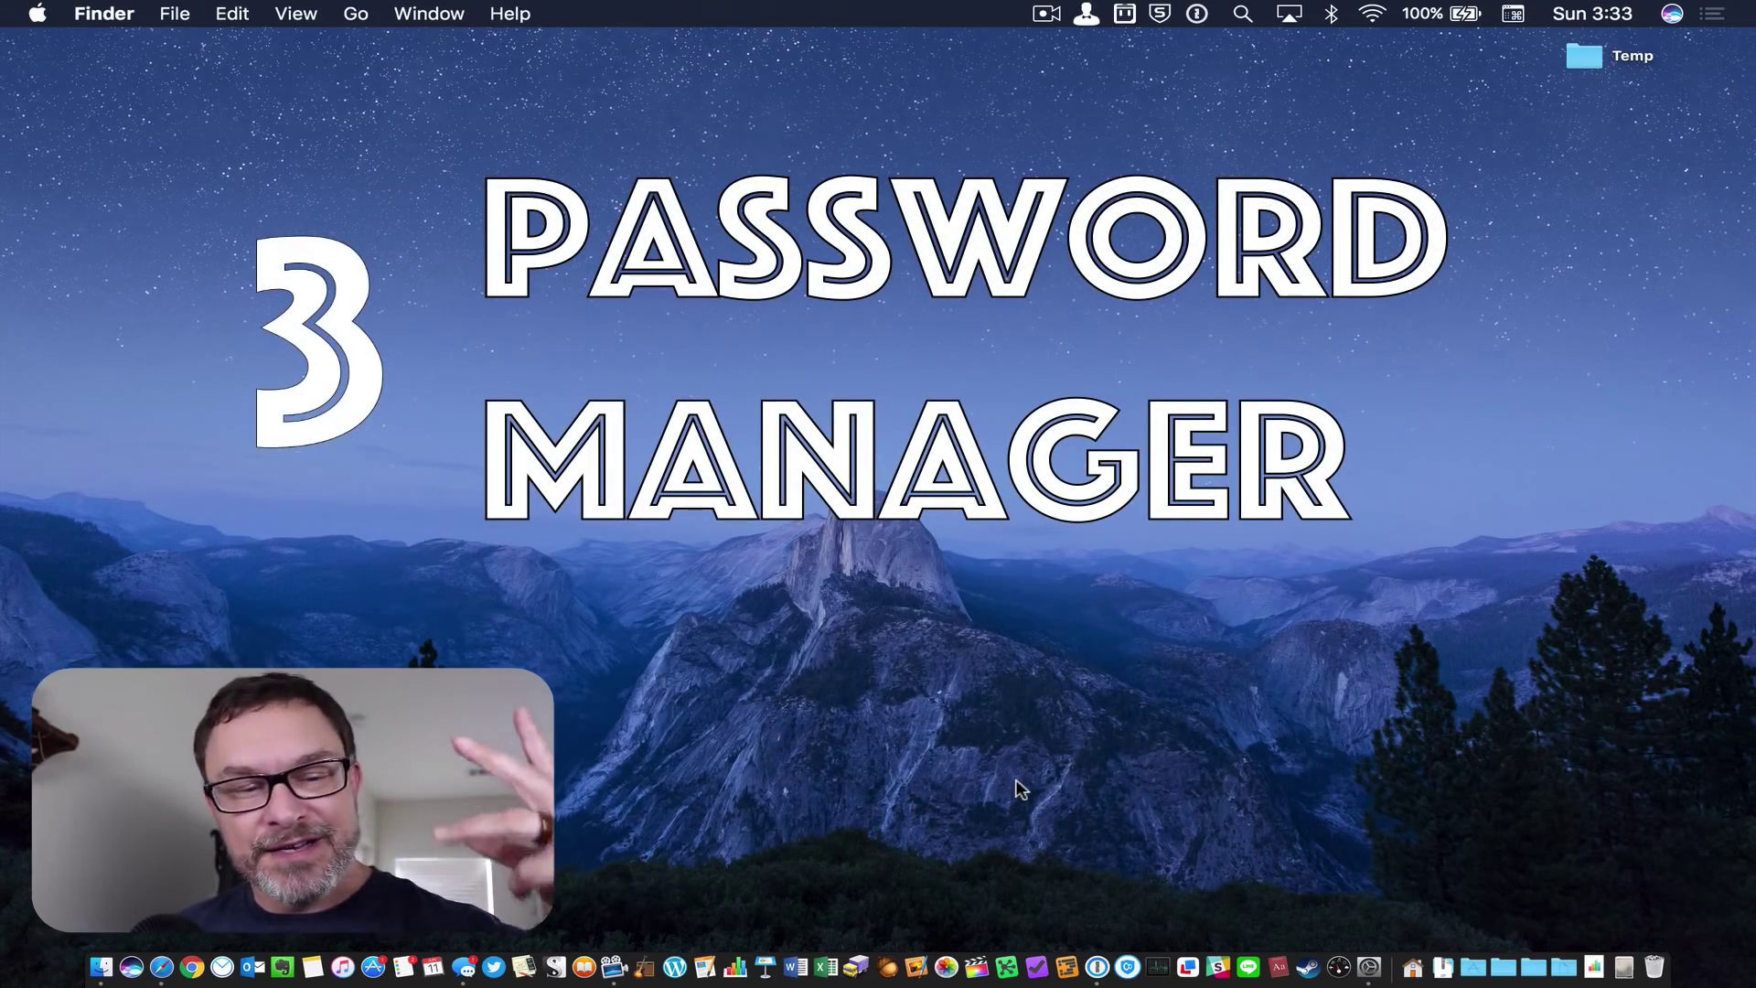
View the AgileBits 1Password page in Safari, close it, and launch 1Password 6
click(157, 969)
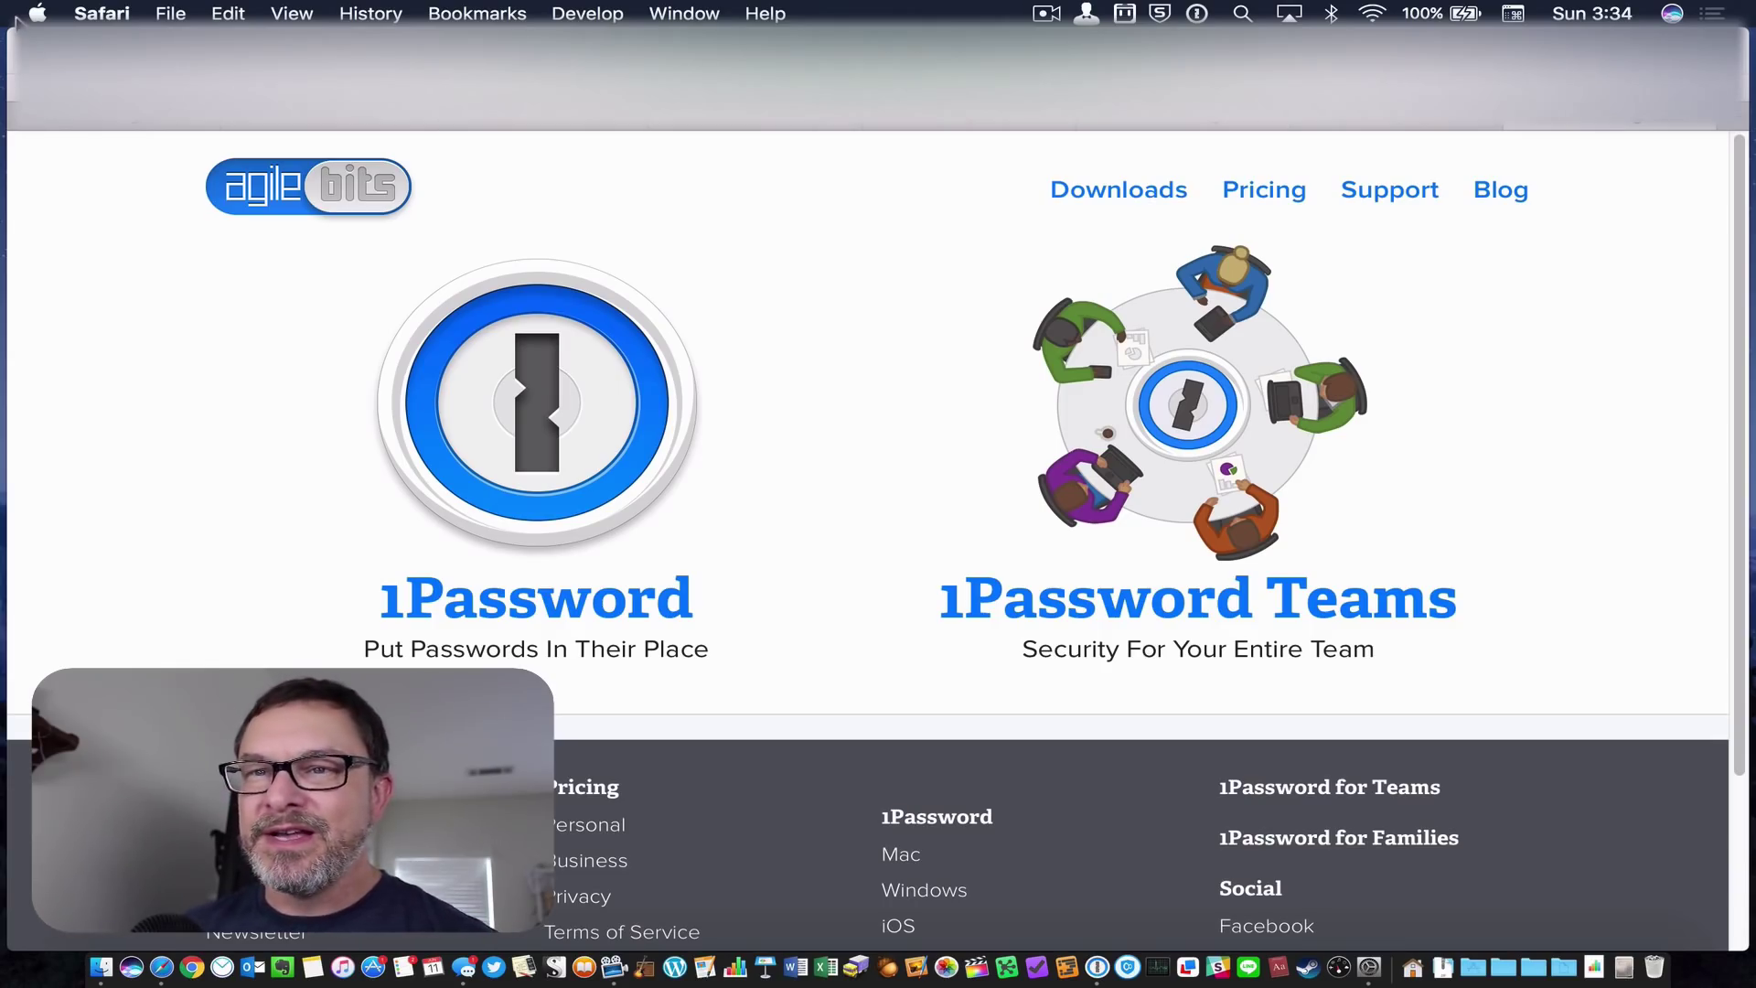
key(super+w)
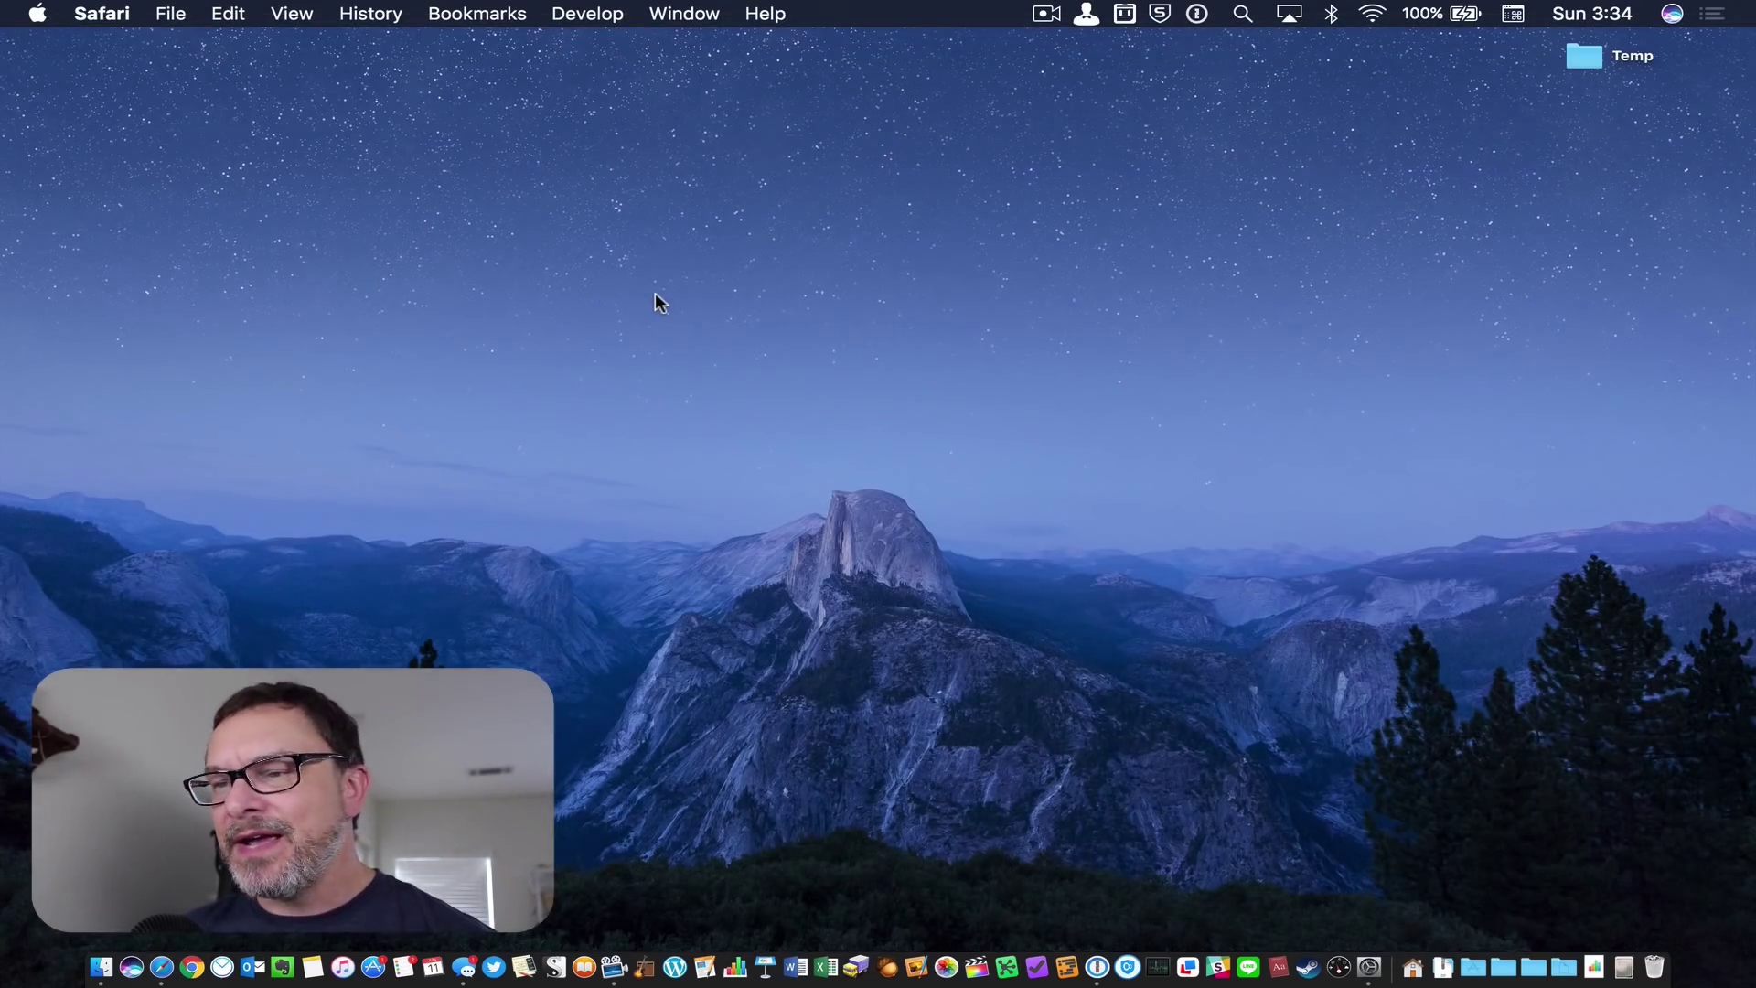
click(1097, 968)
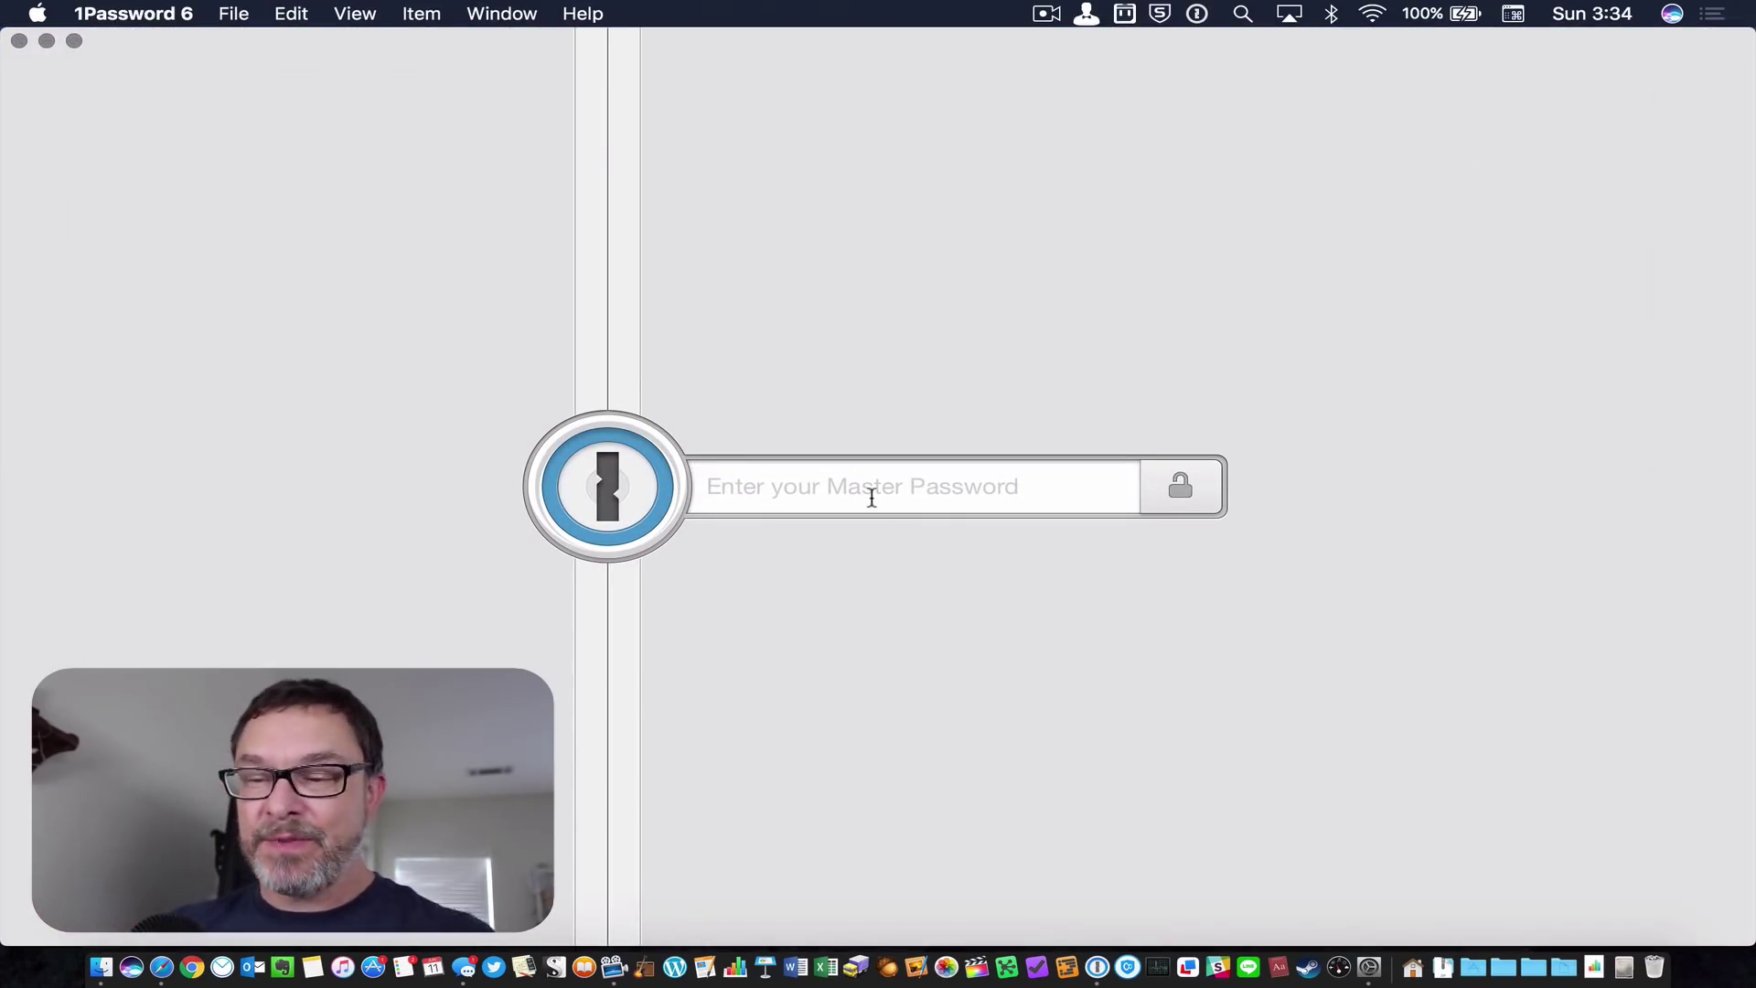
Unlock 1Password 6 by entering the master password
click(871, 496)
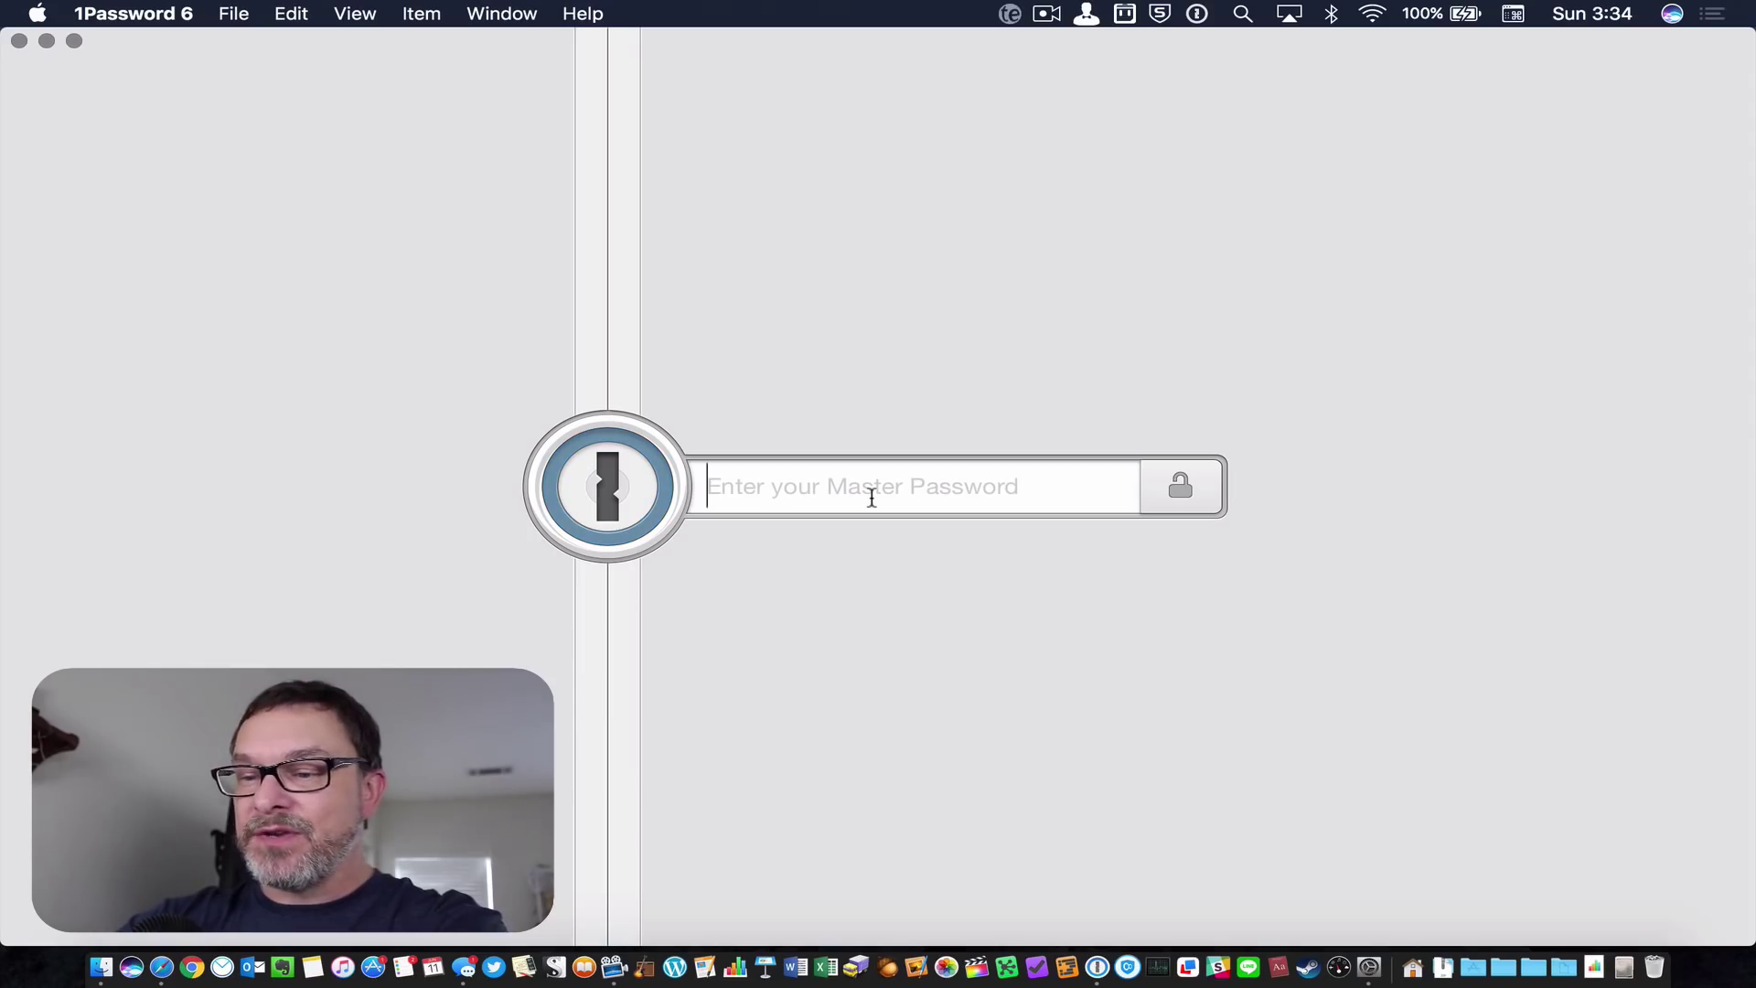
text(•••)
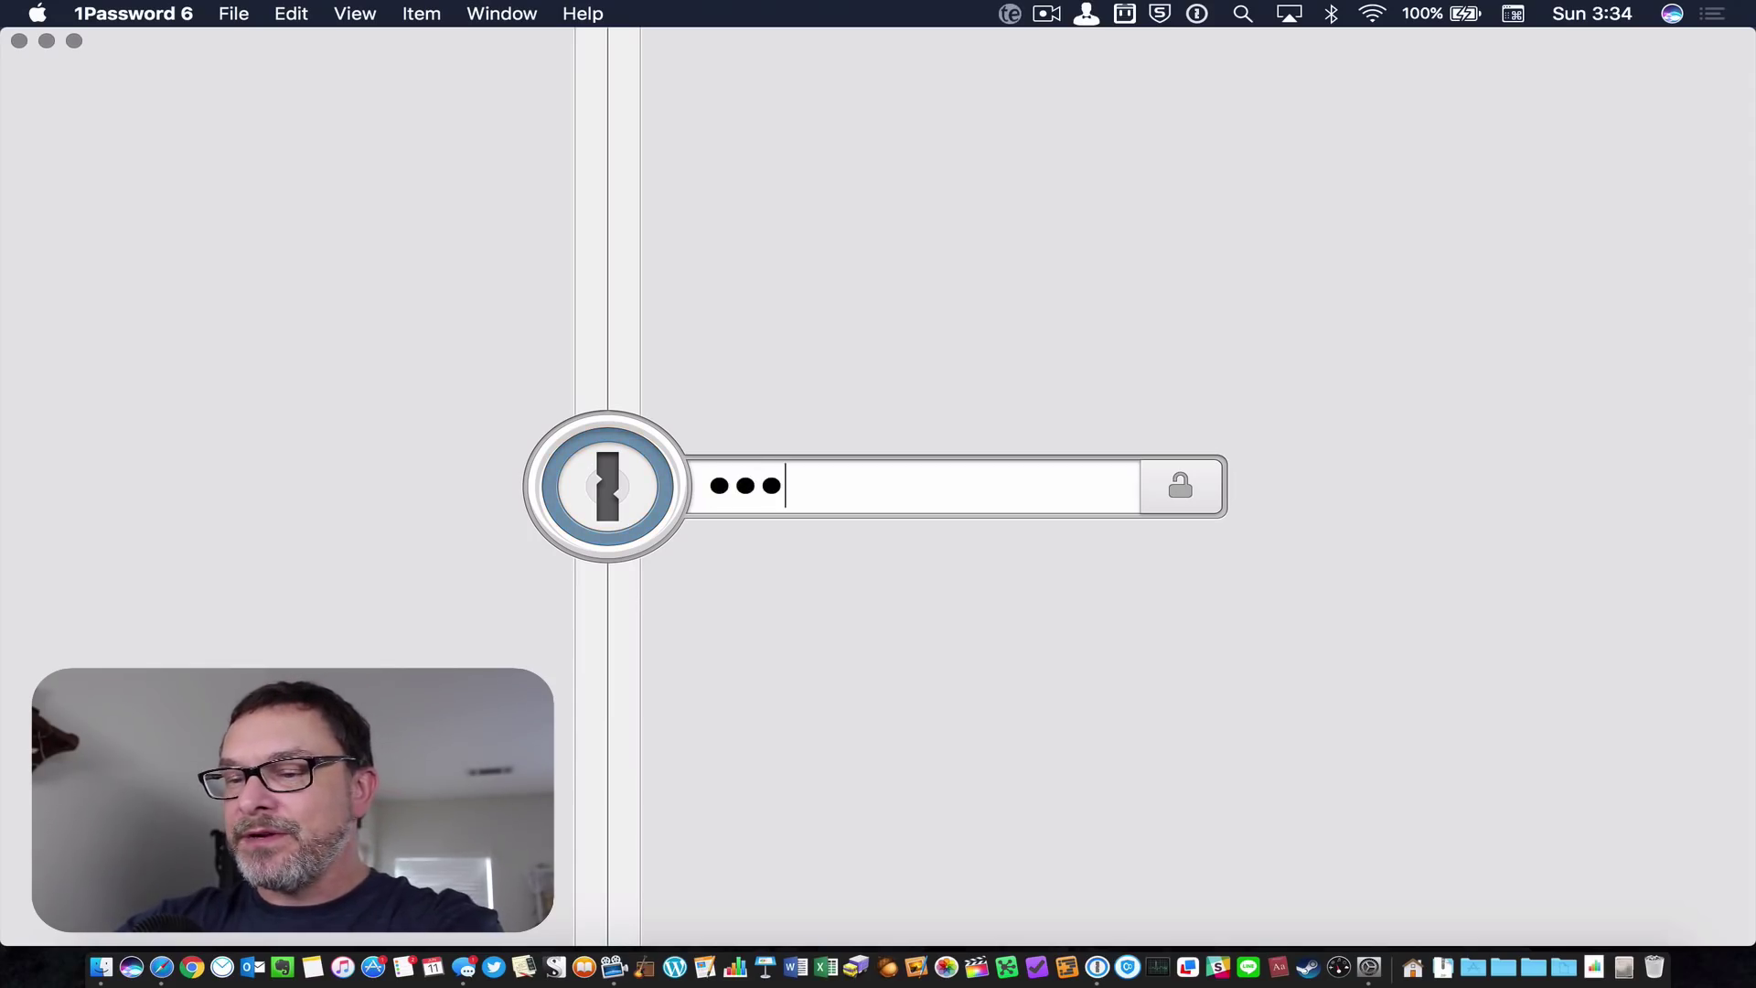
text(••••••••••)
key(Return)
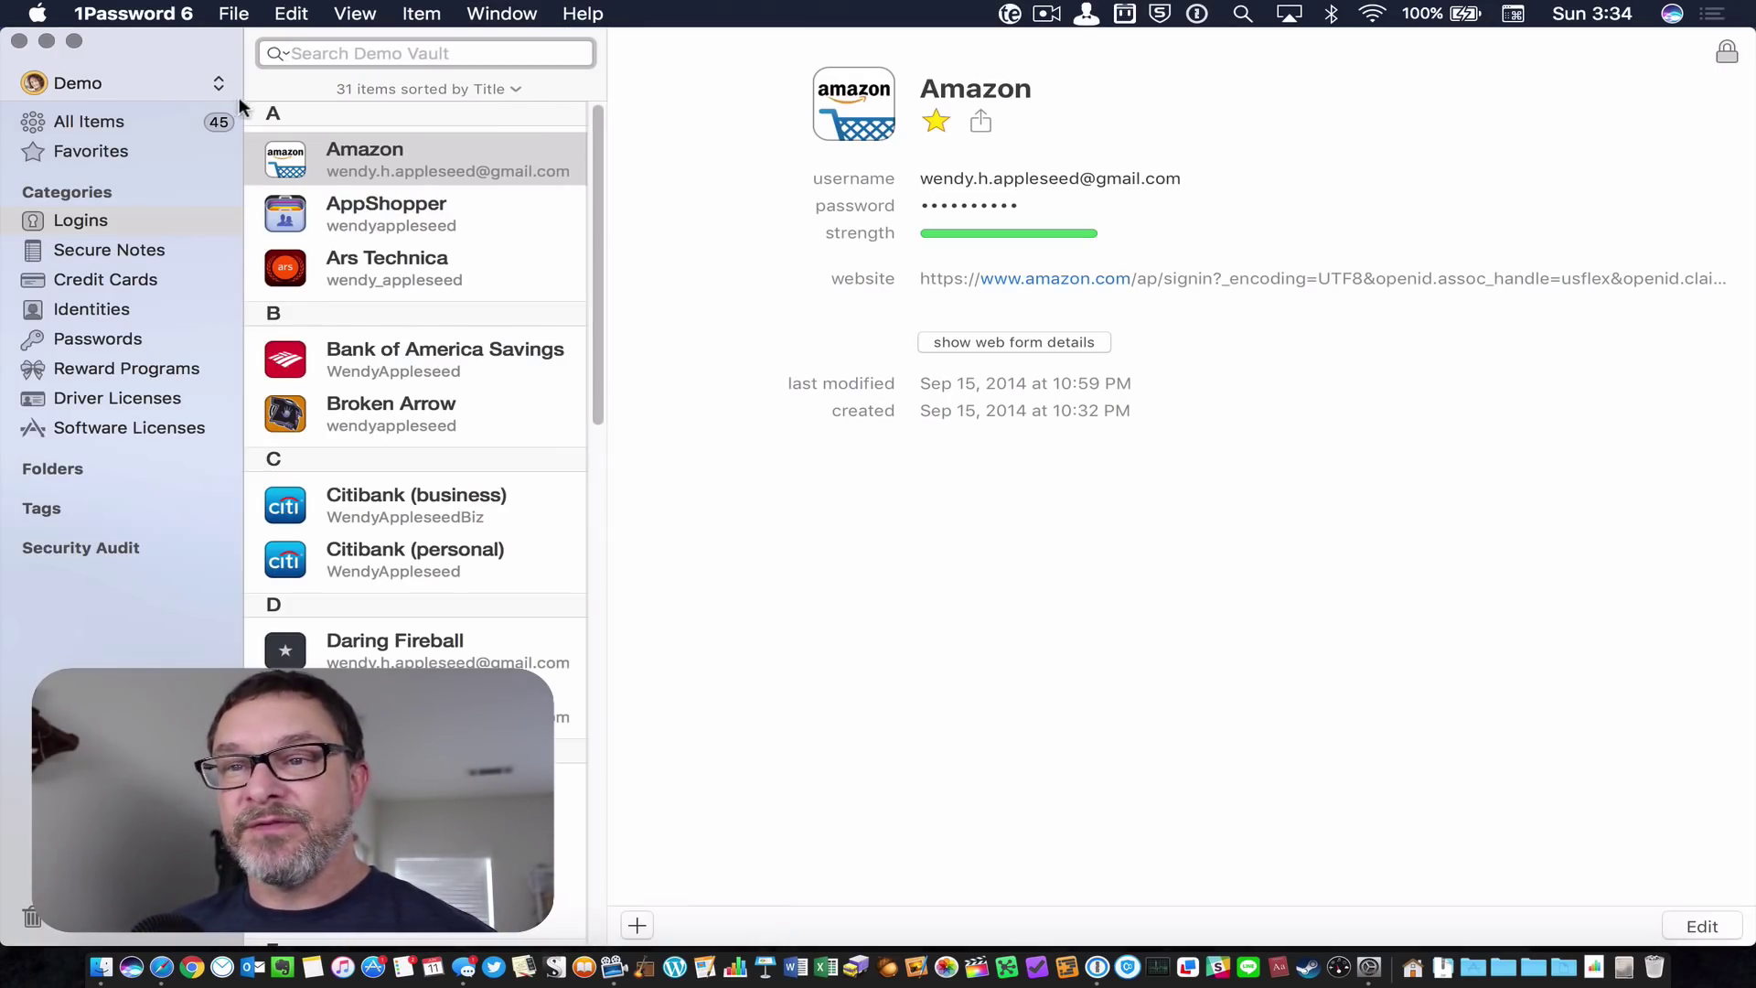
Browse the Demo vault's Credit Cards and Secure Notes, ending back on Logins
click(60, 223)
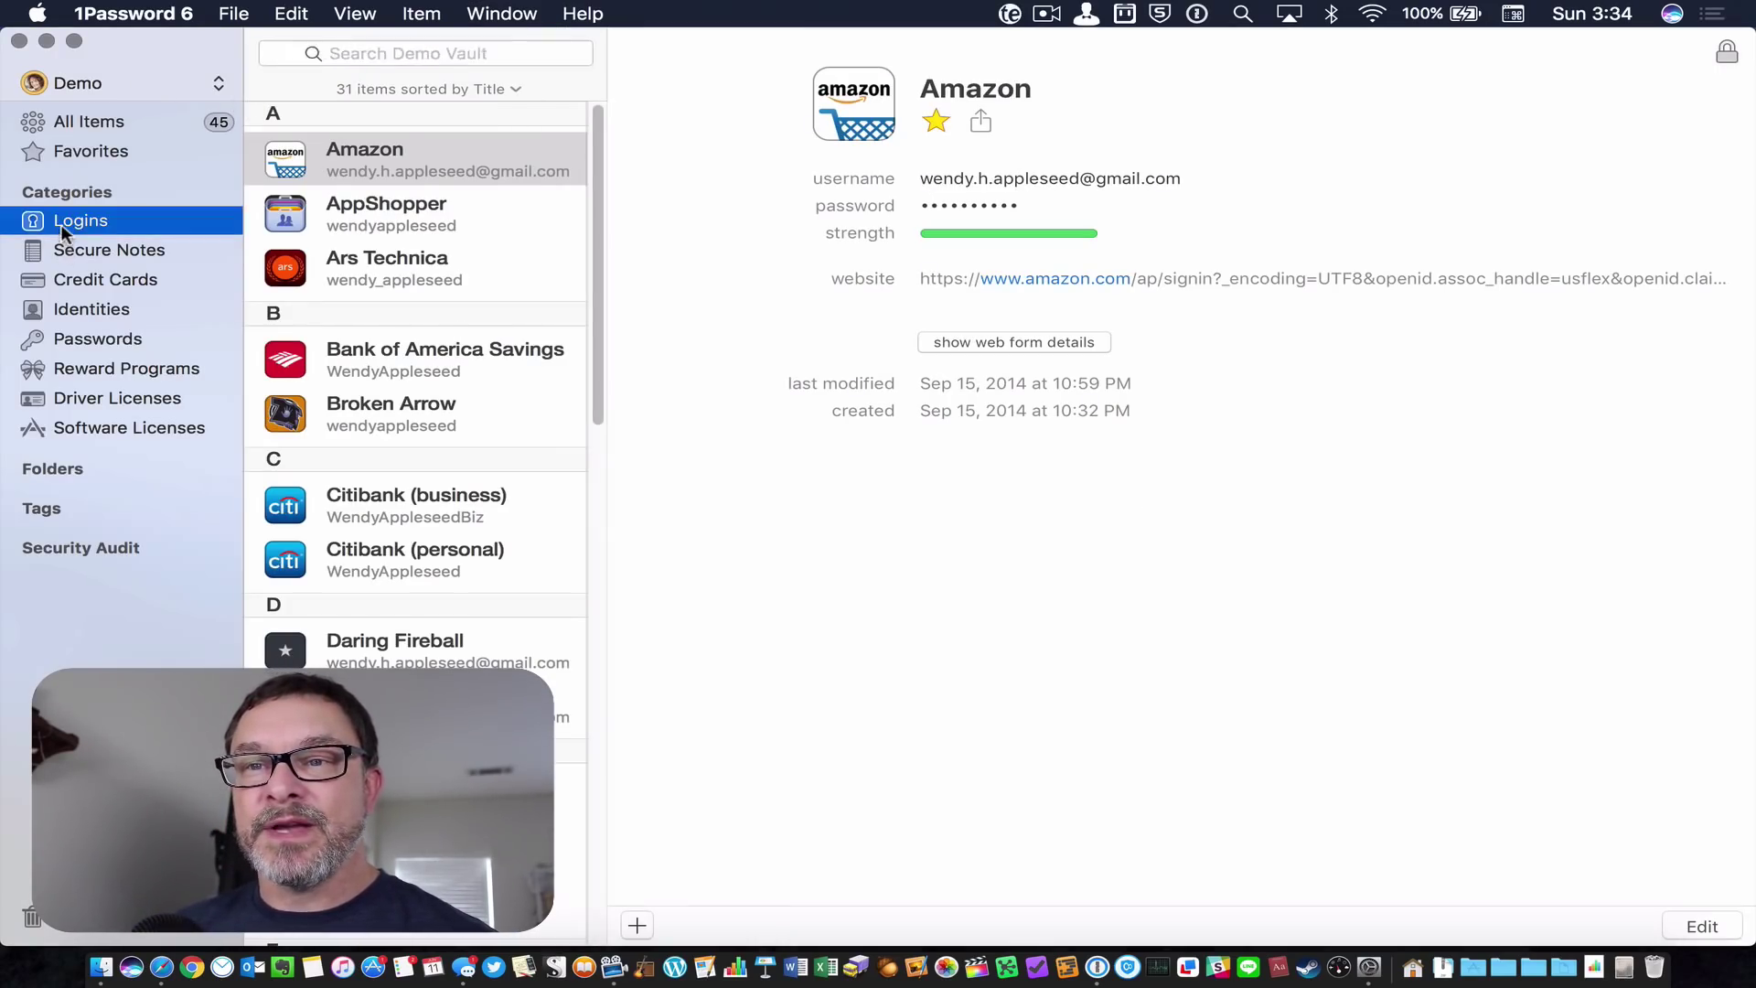
click(114, 278)
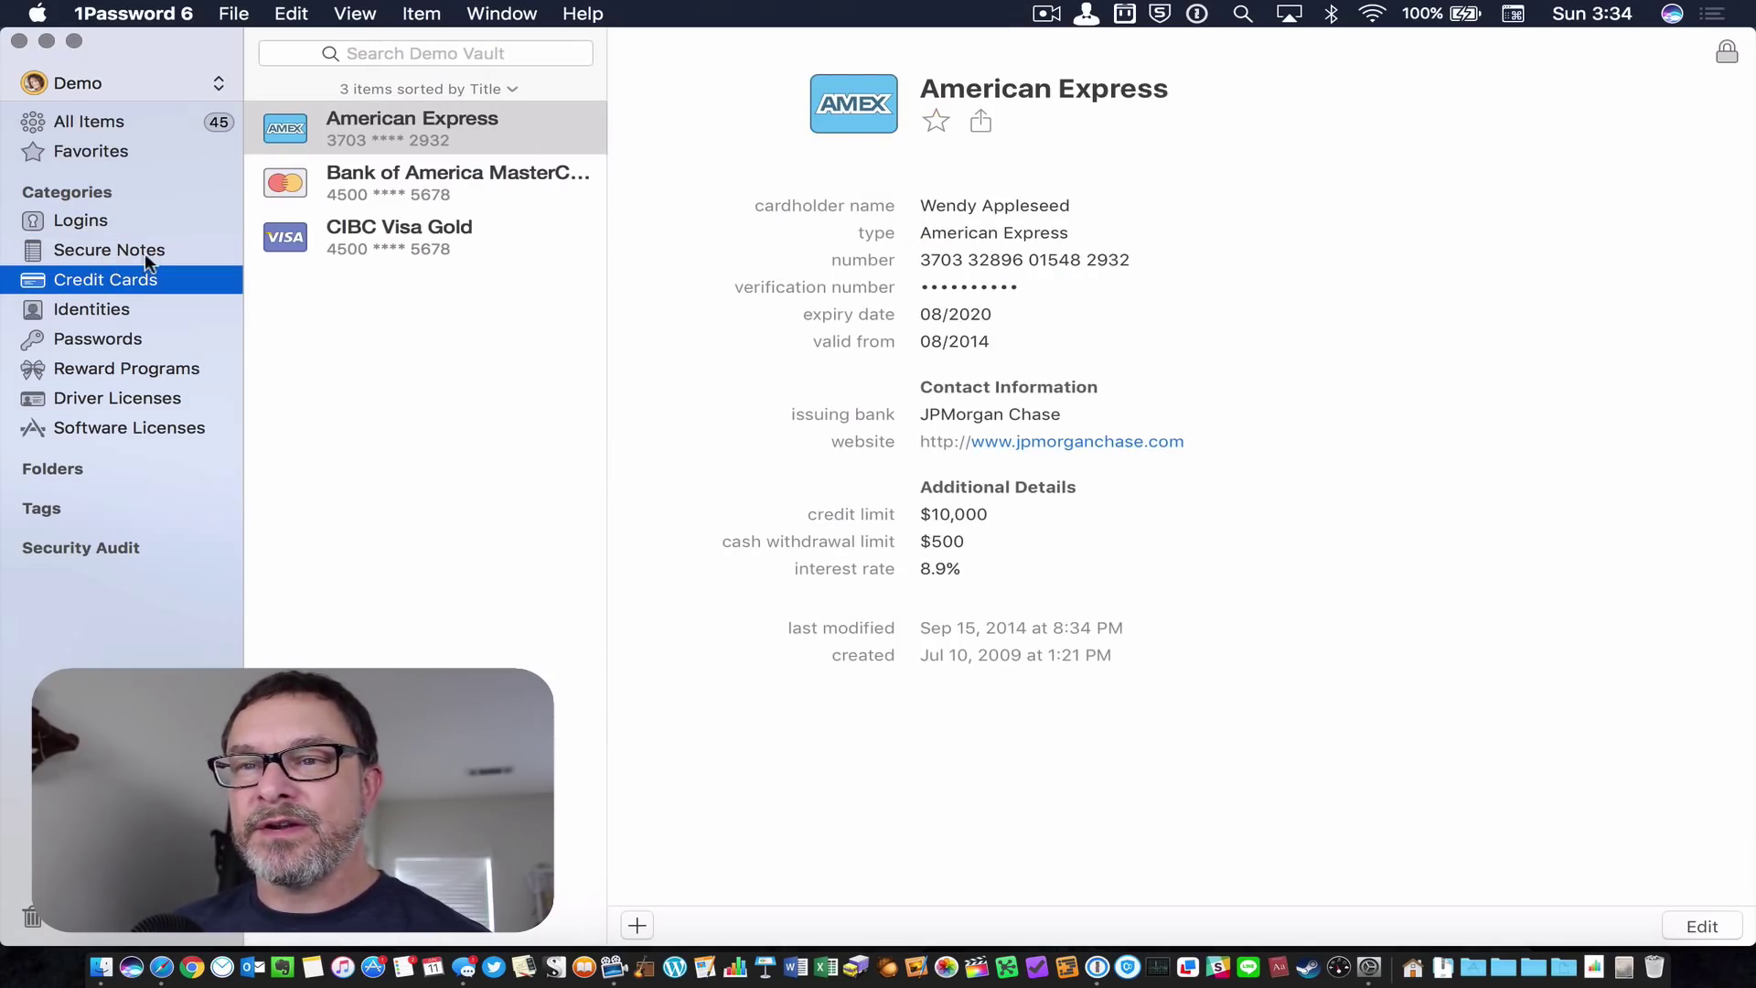
click(142, 254)
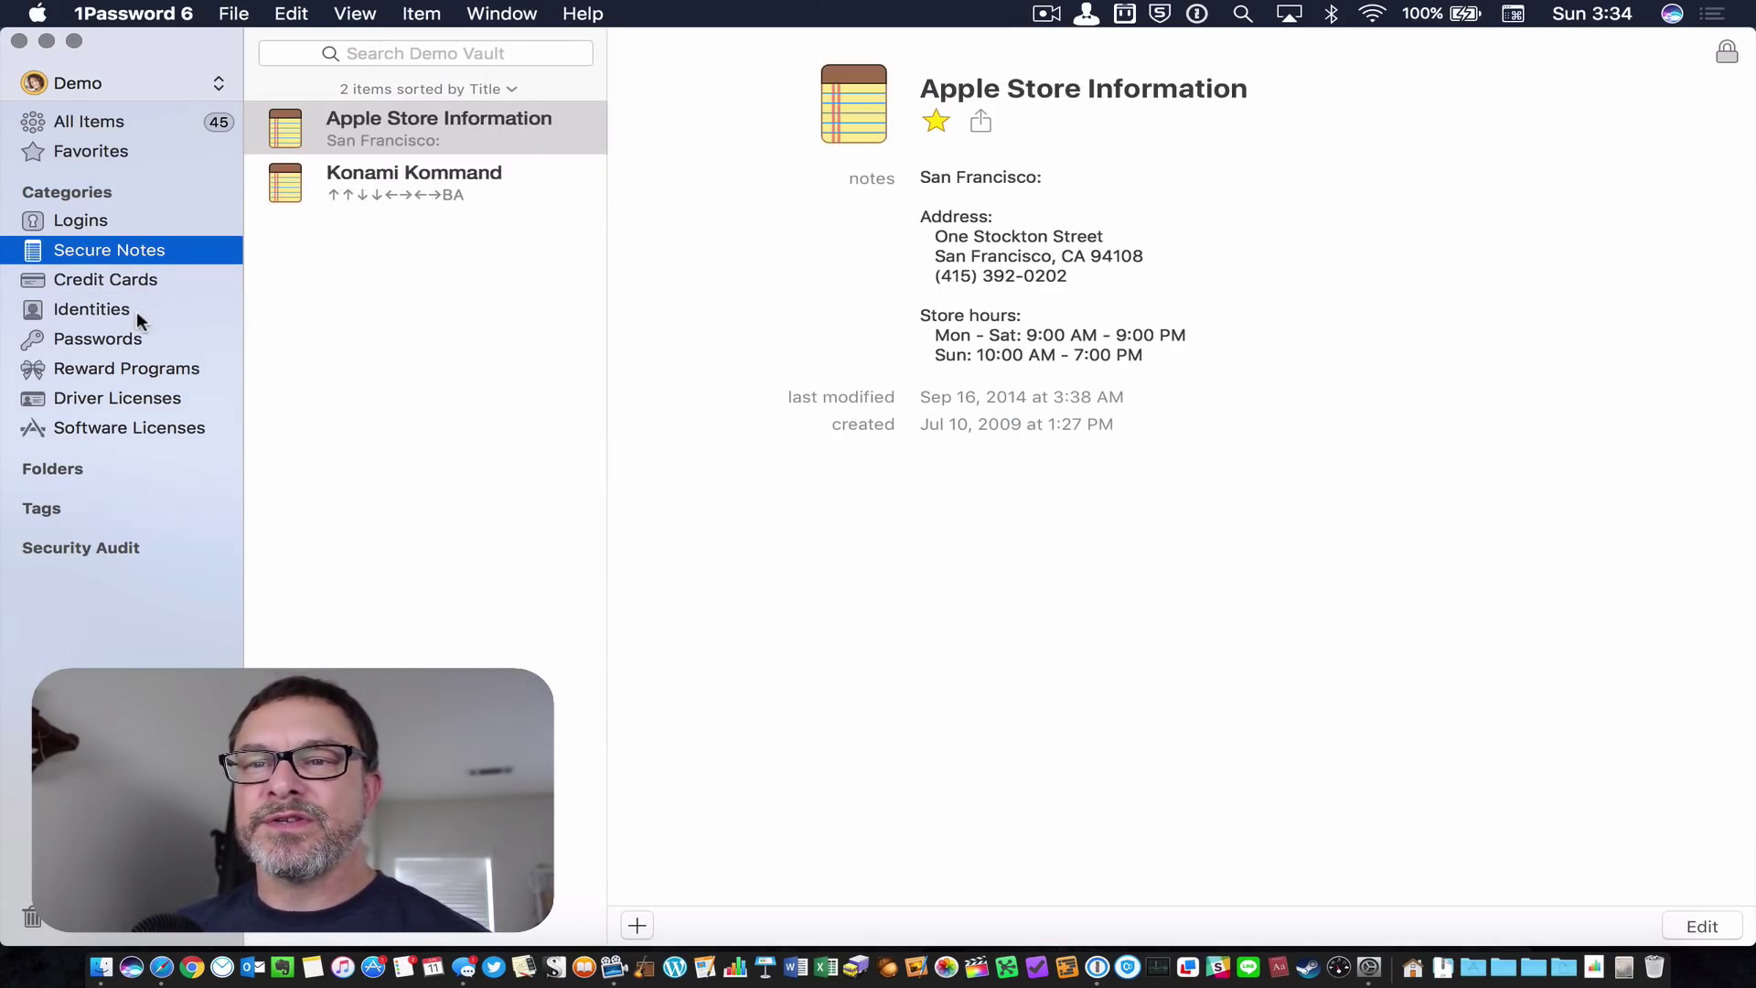
click(101, 215)
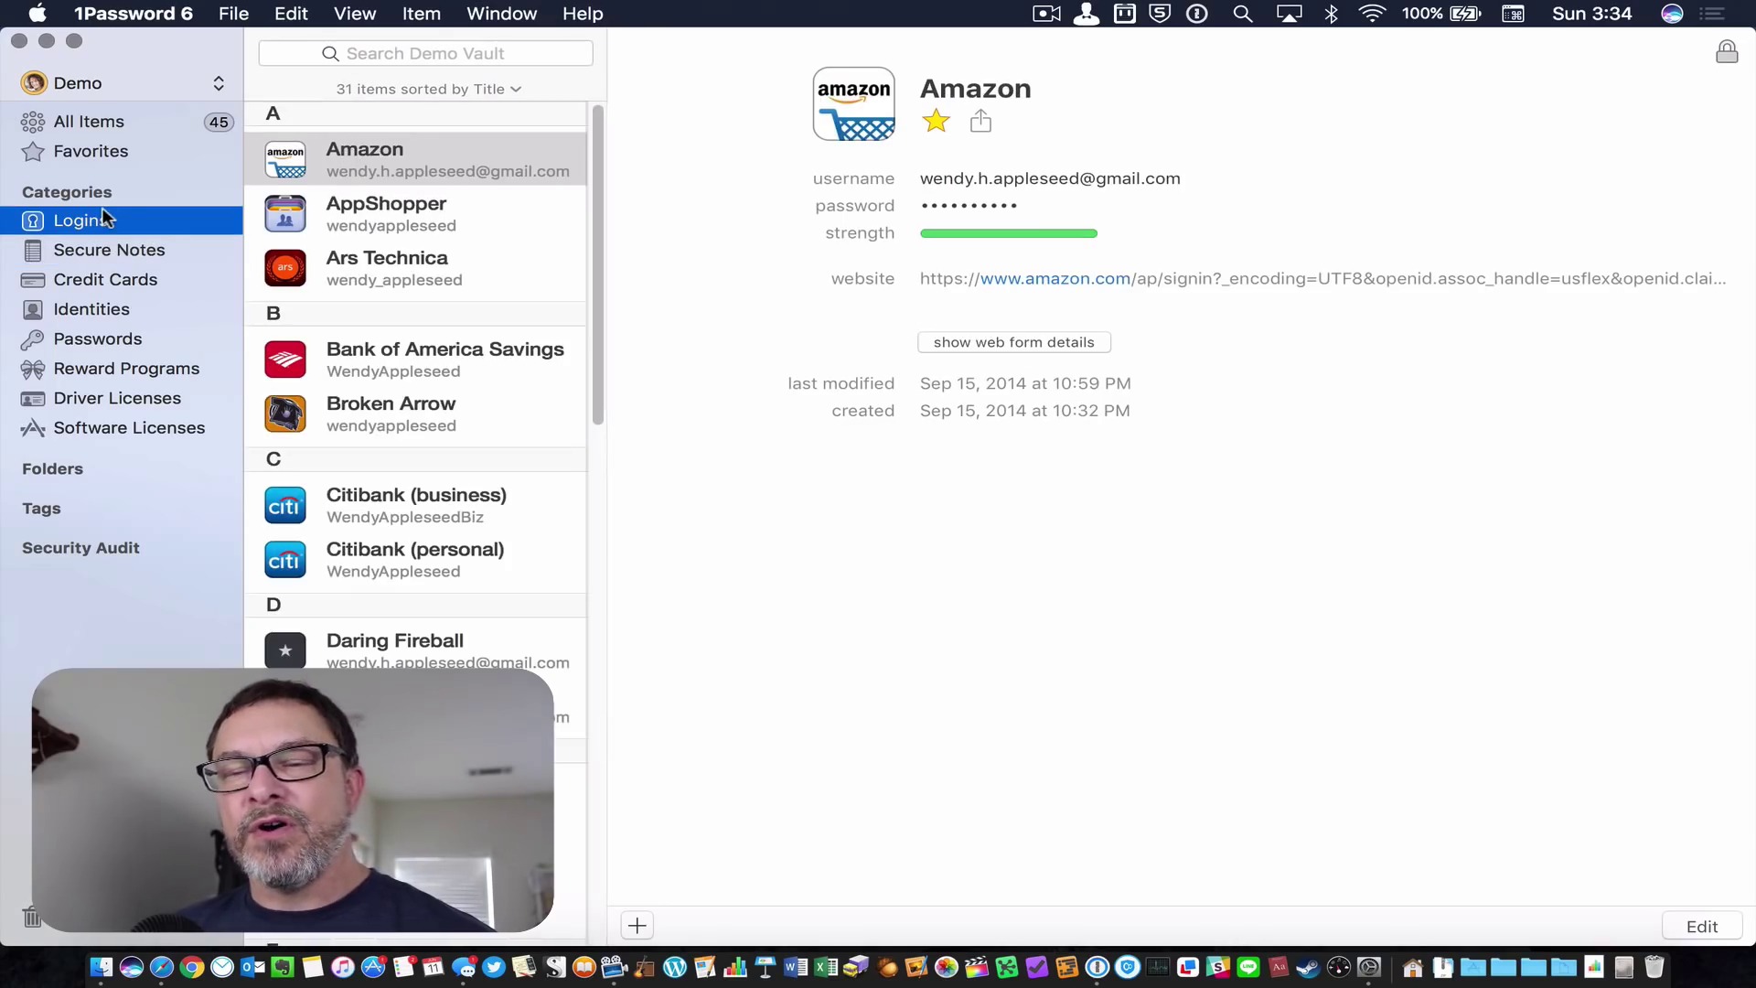
click(375, 53)
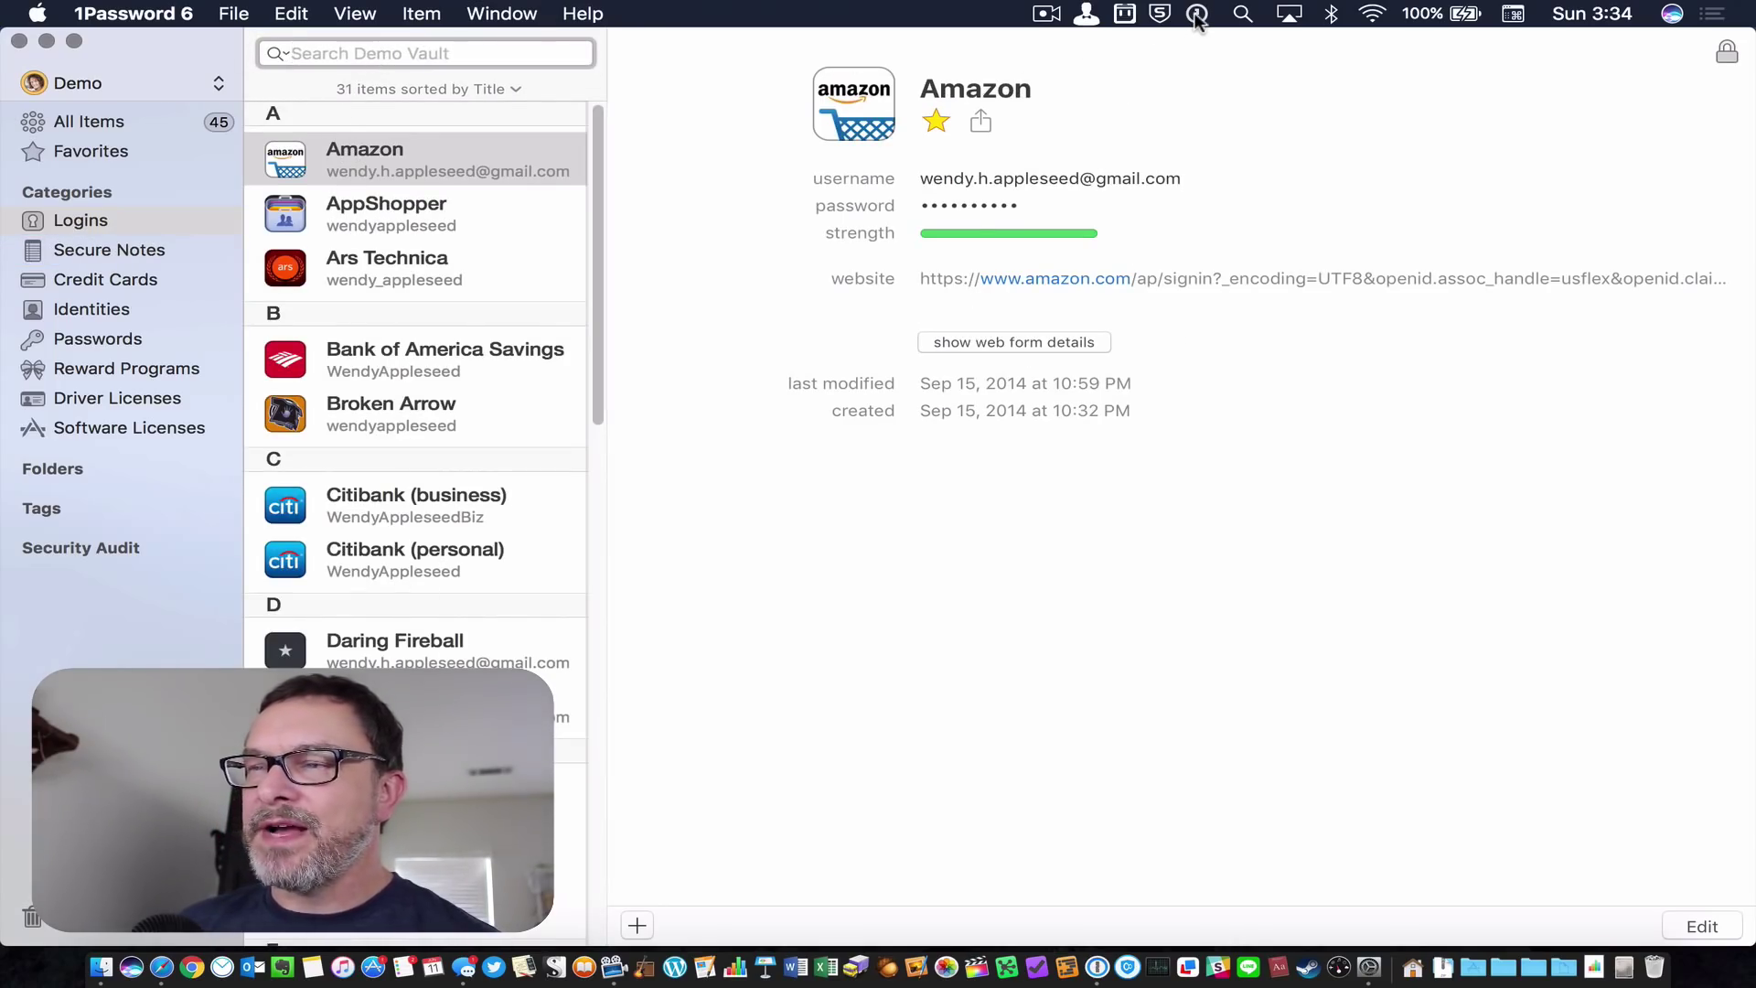
click(161, 967)
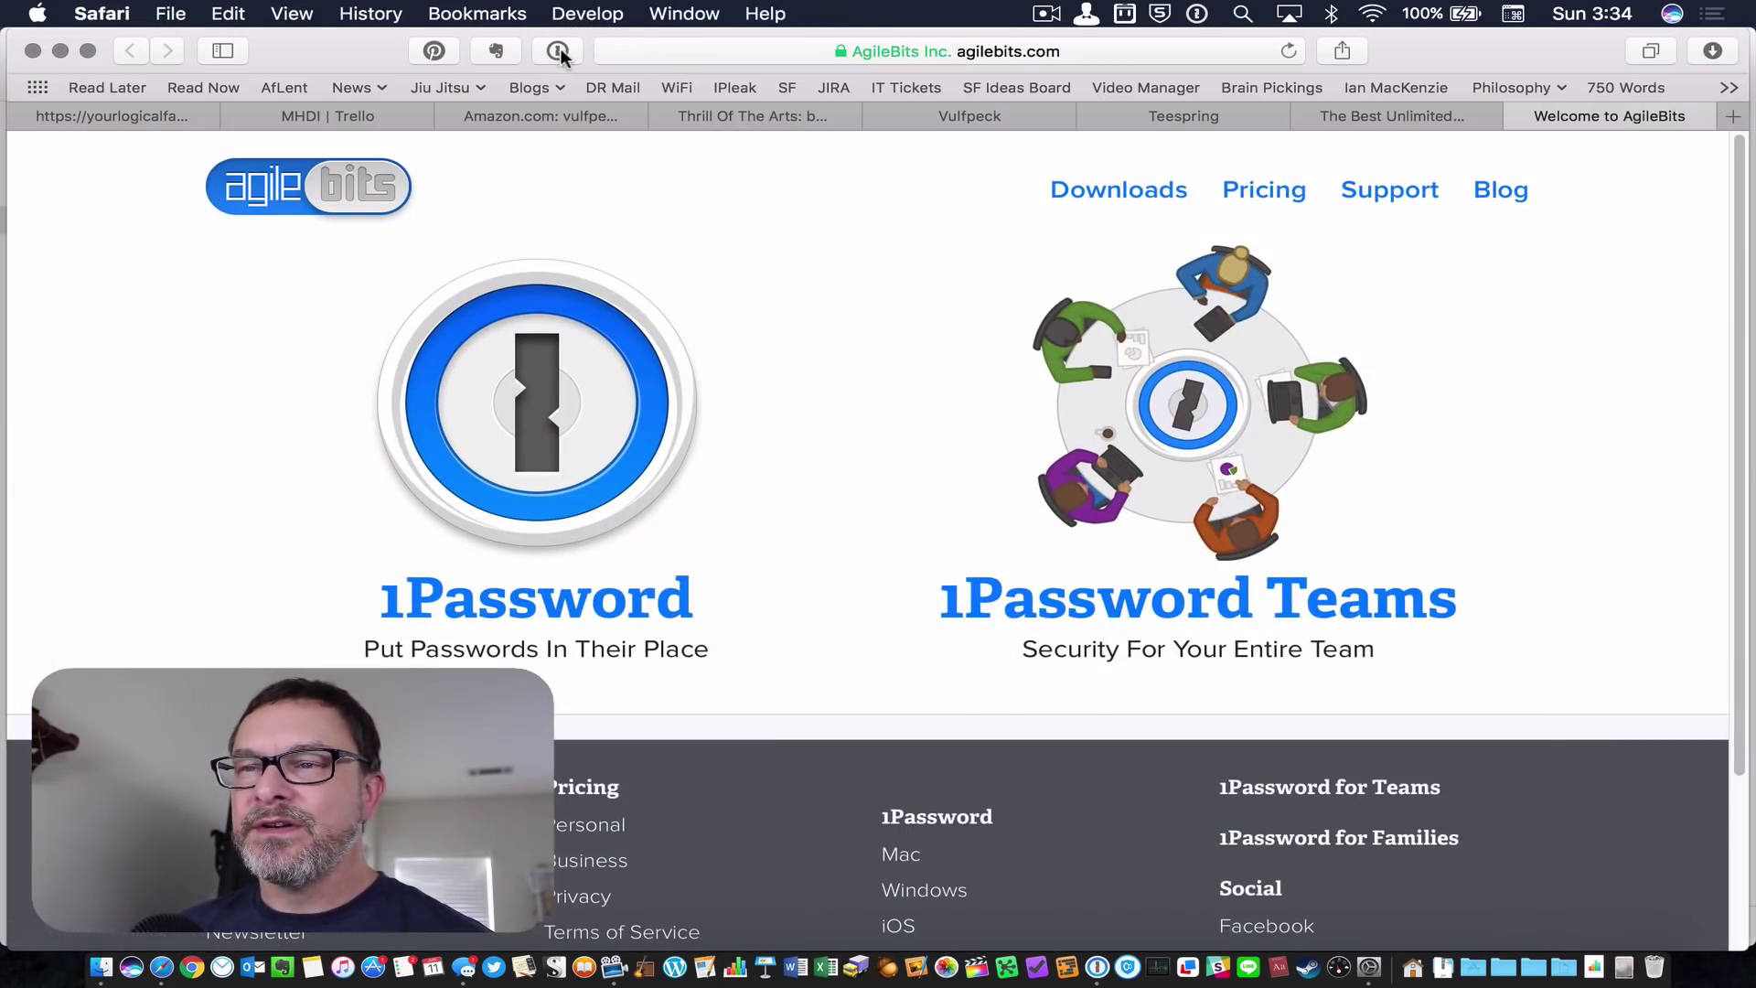
click(557, 52)
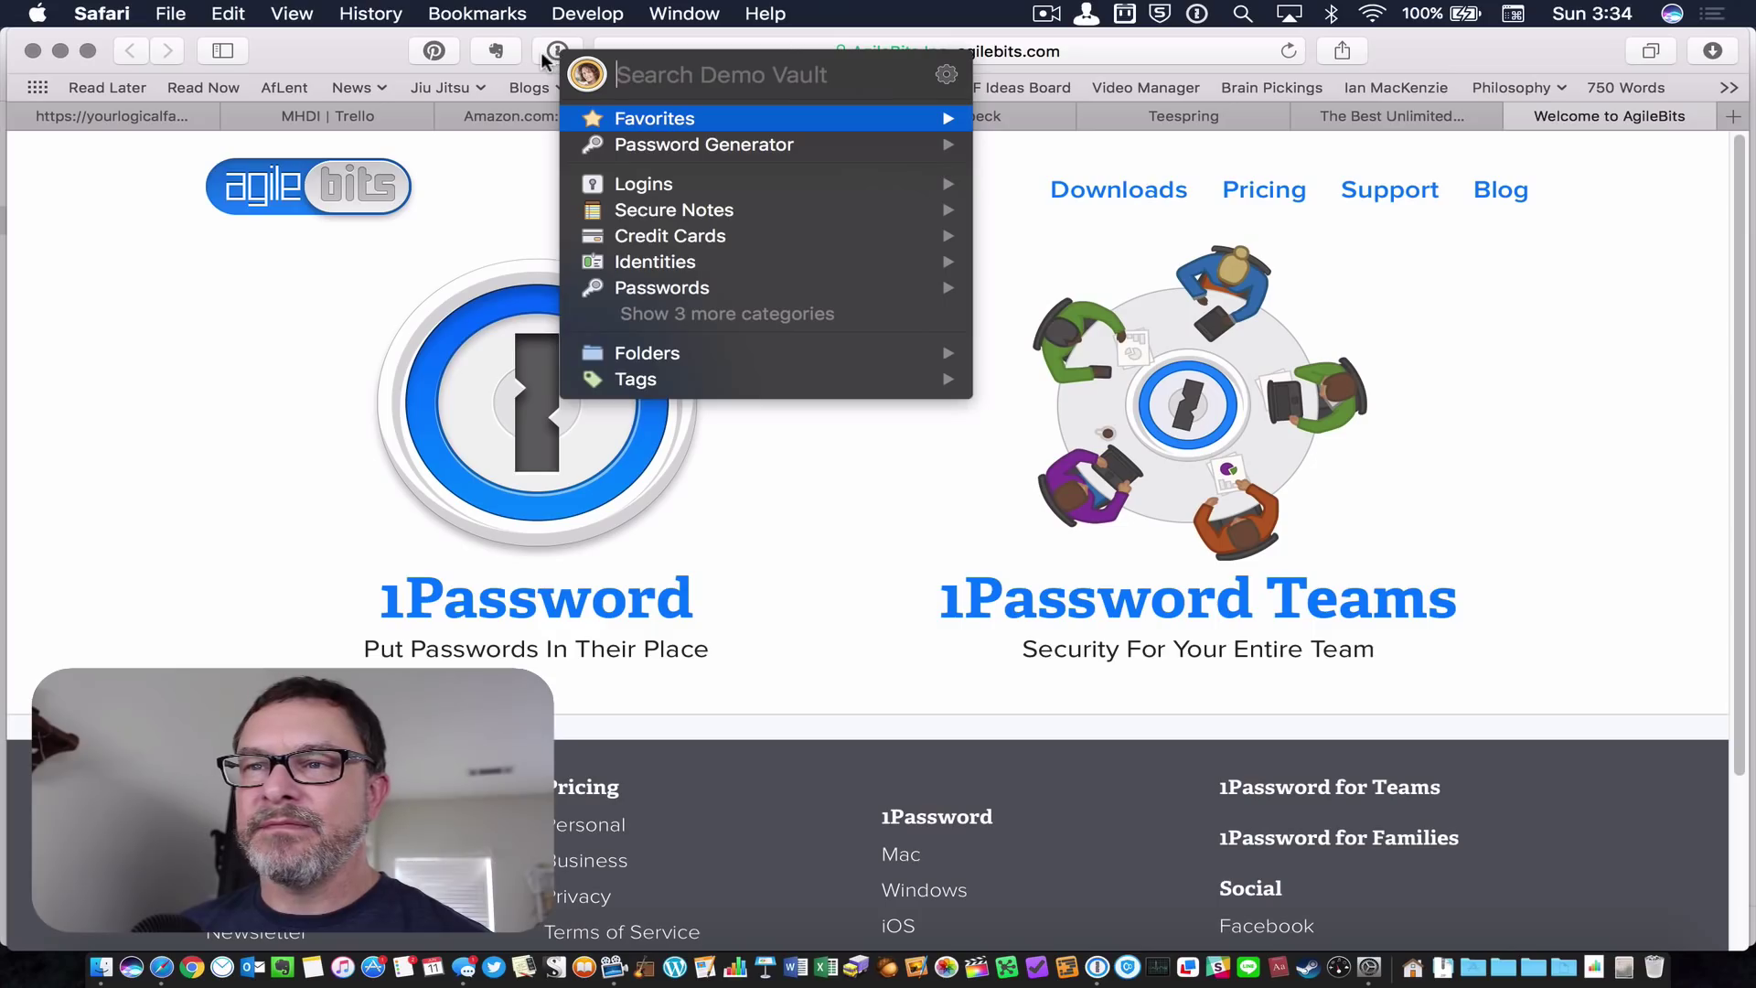
click(351, 46)
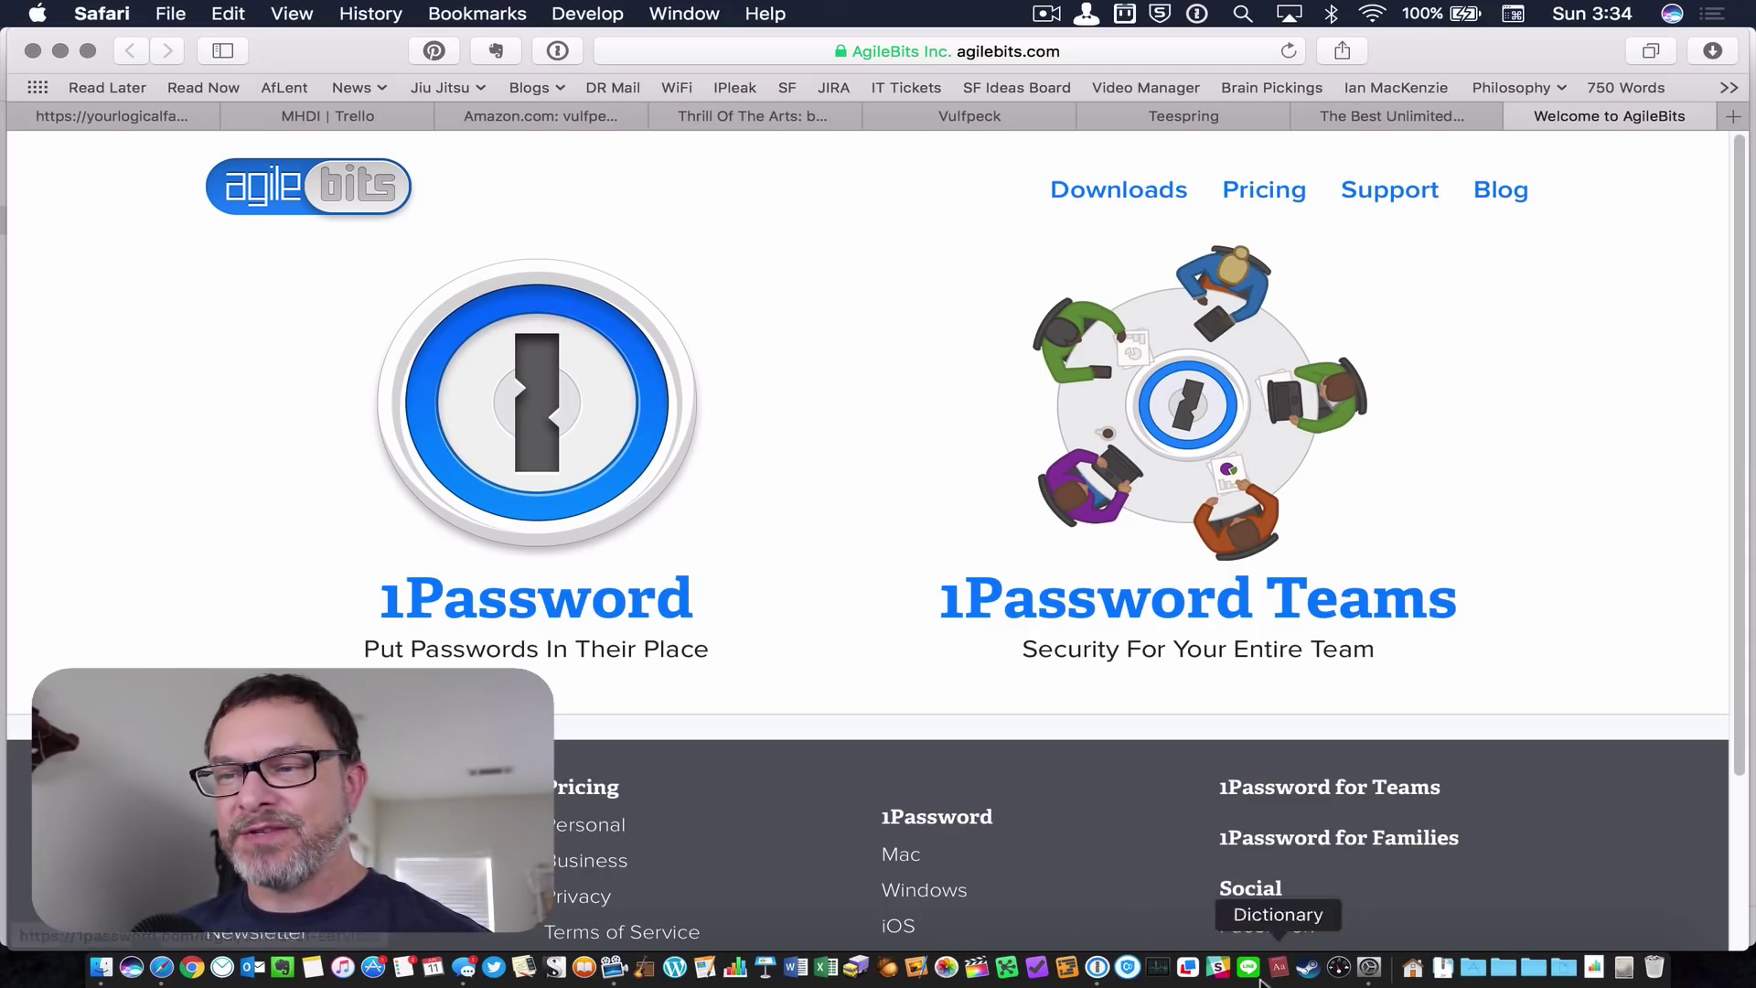
Bring the 1Password window forward, then switch over to Safari
click(1104, 965)
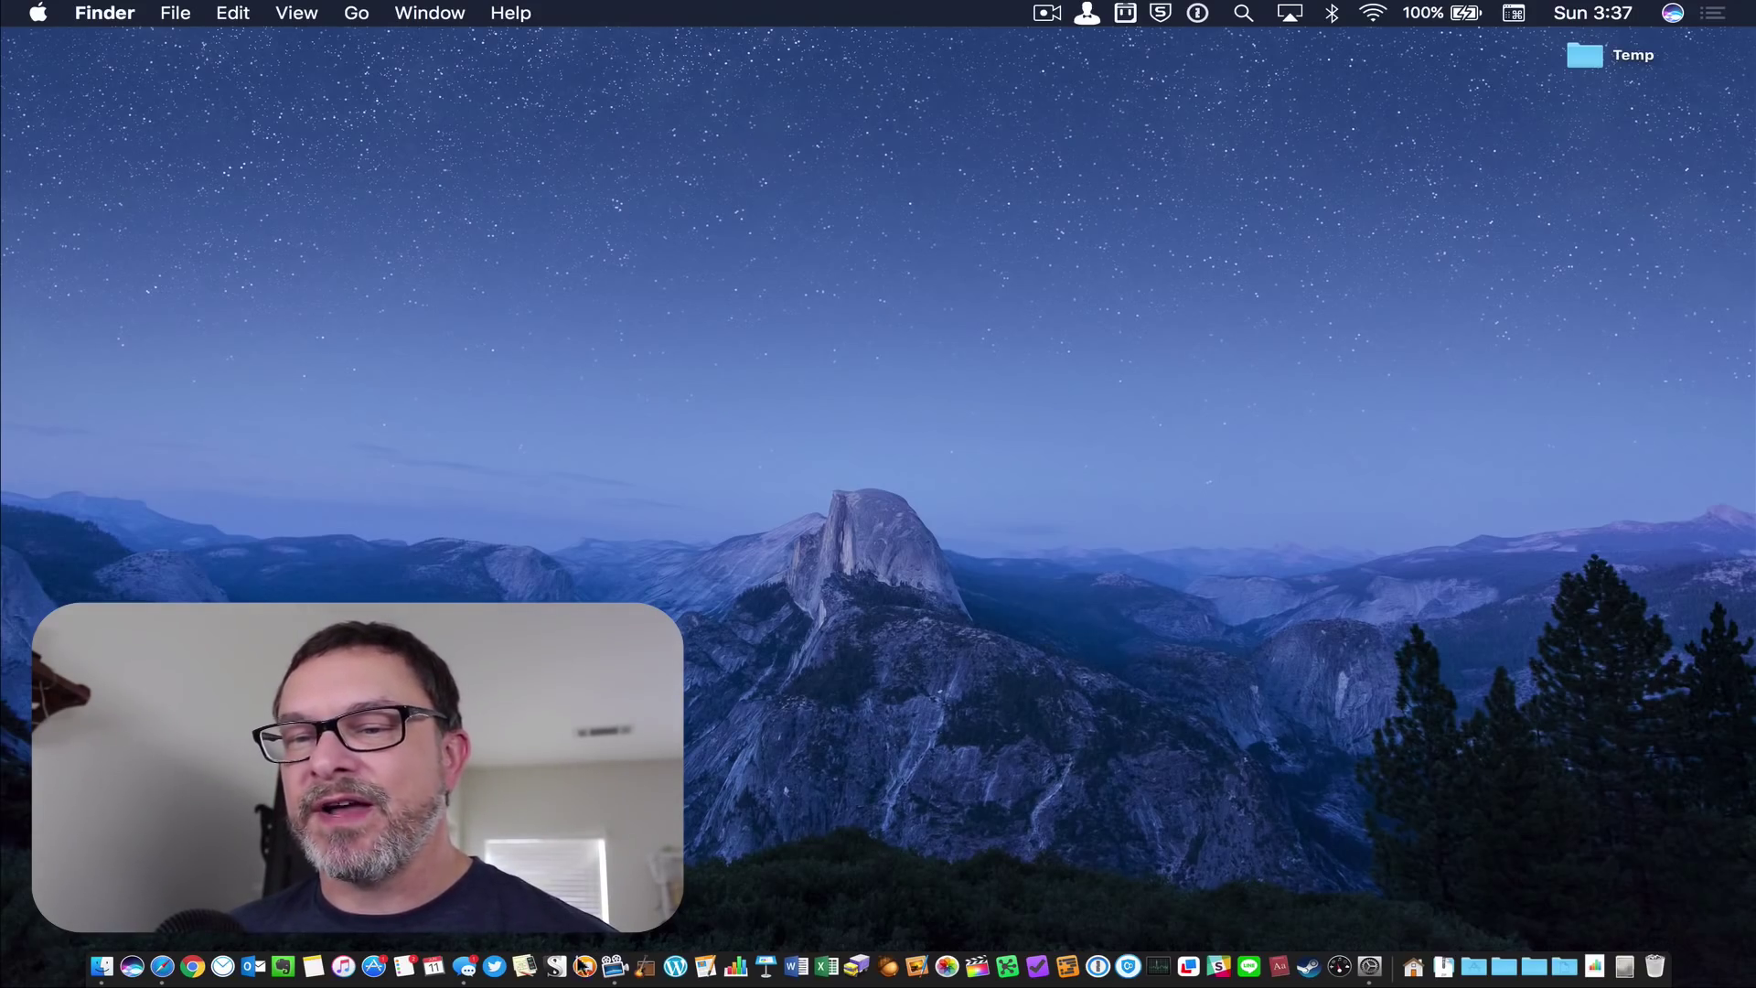
click(162, 966)
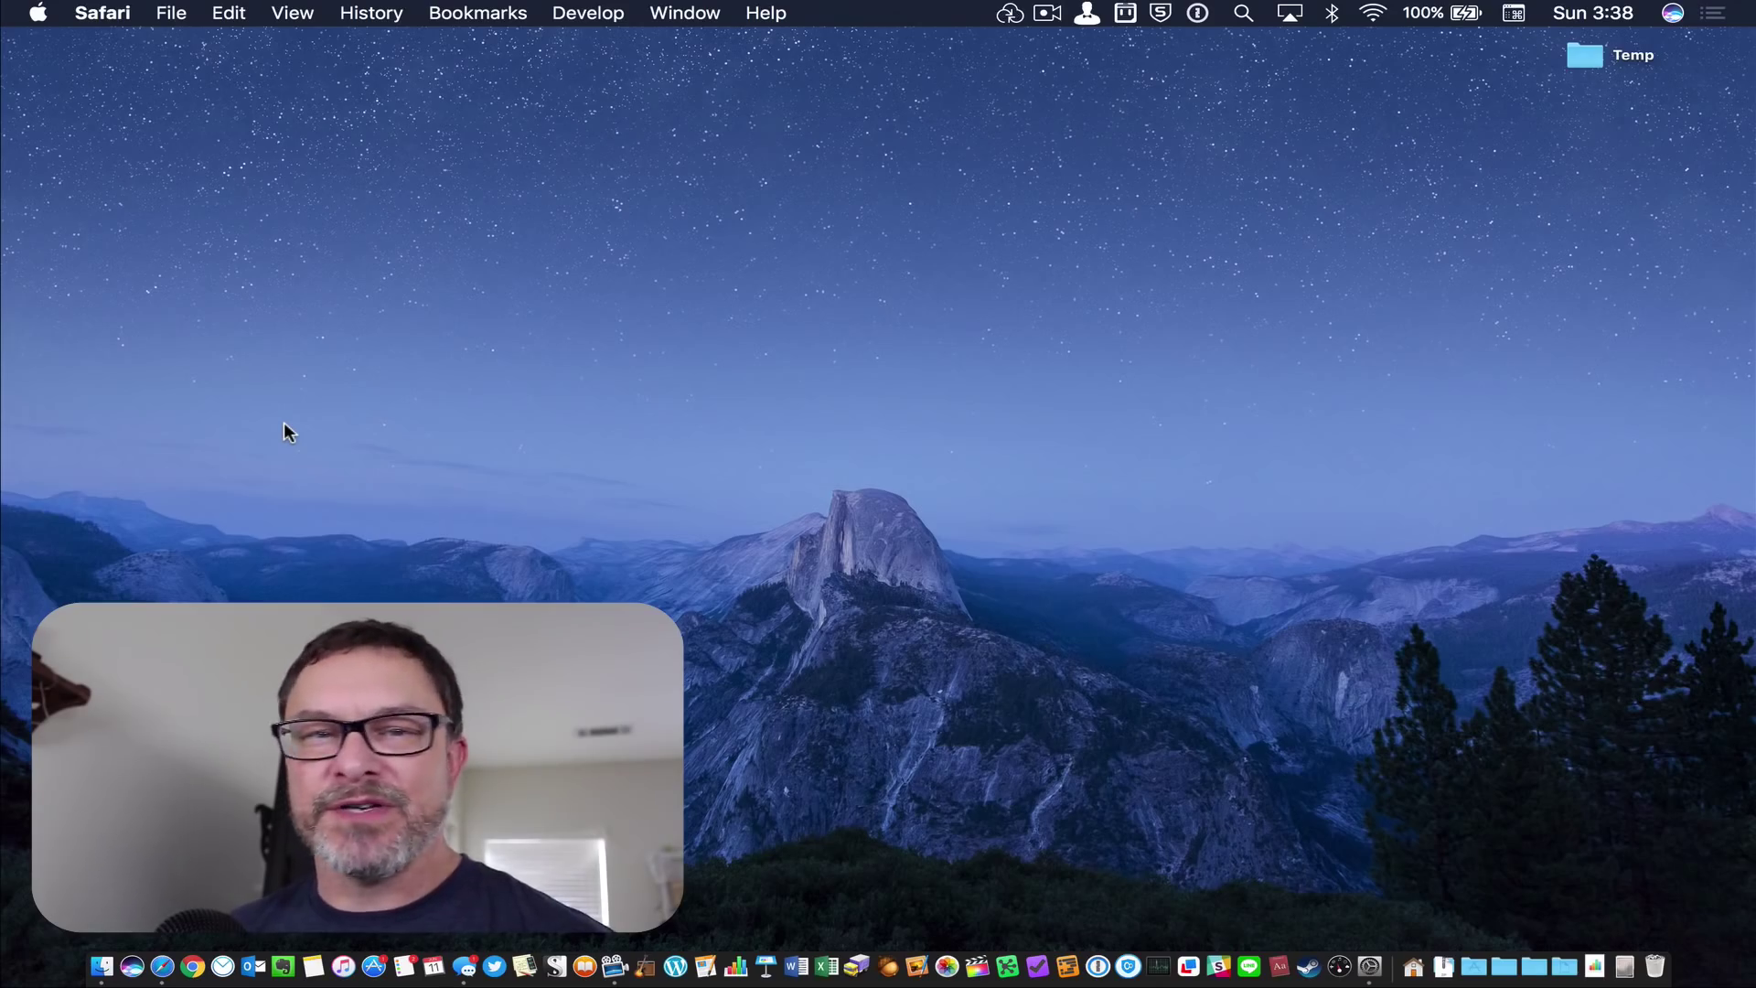
click(1369, 967)
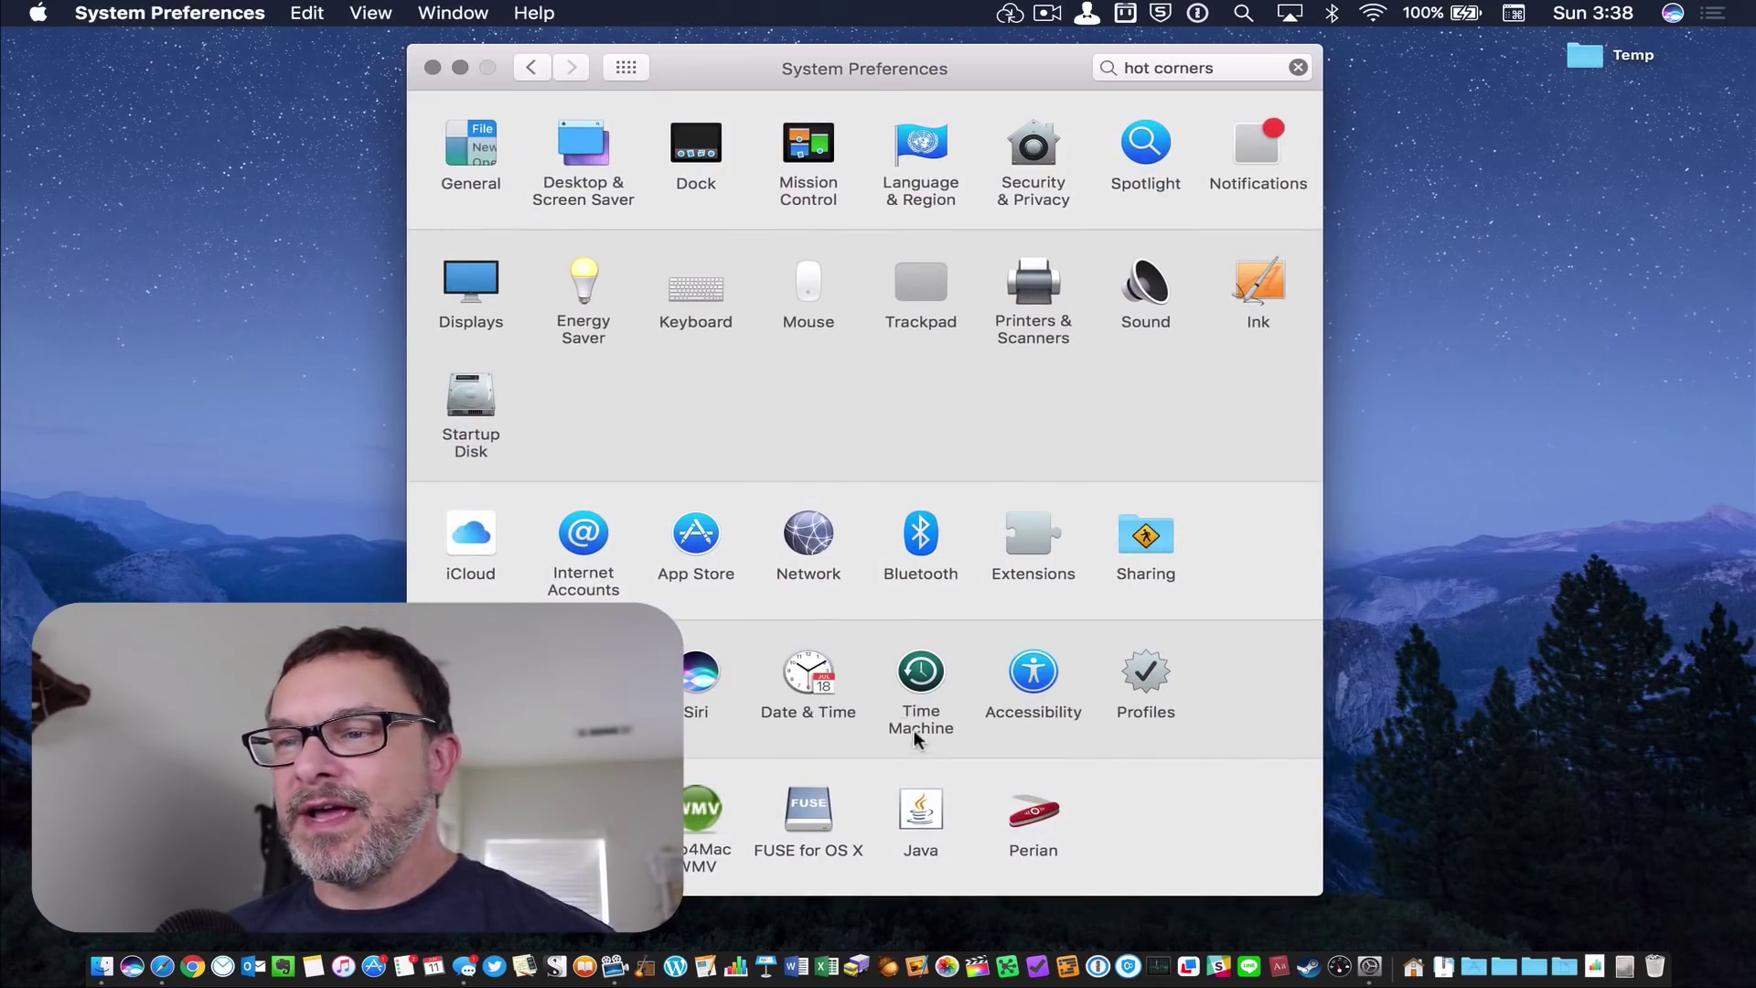
click(919, 704)
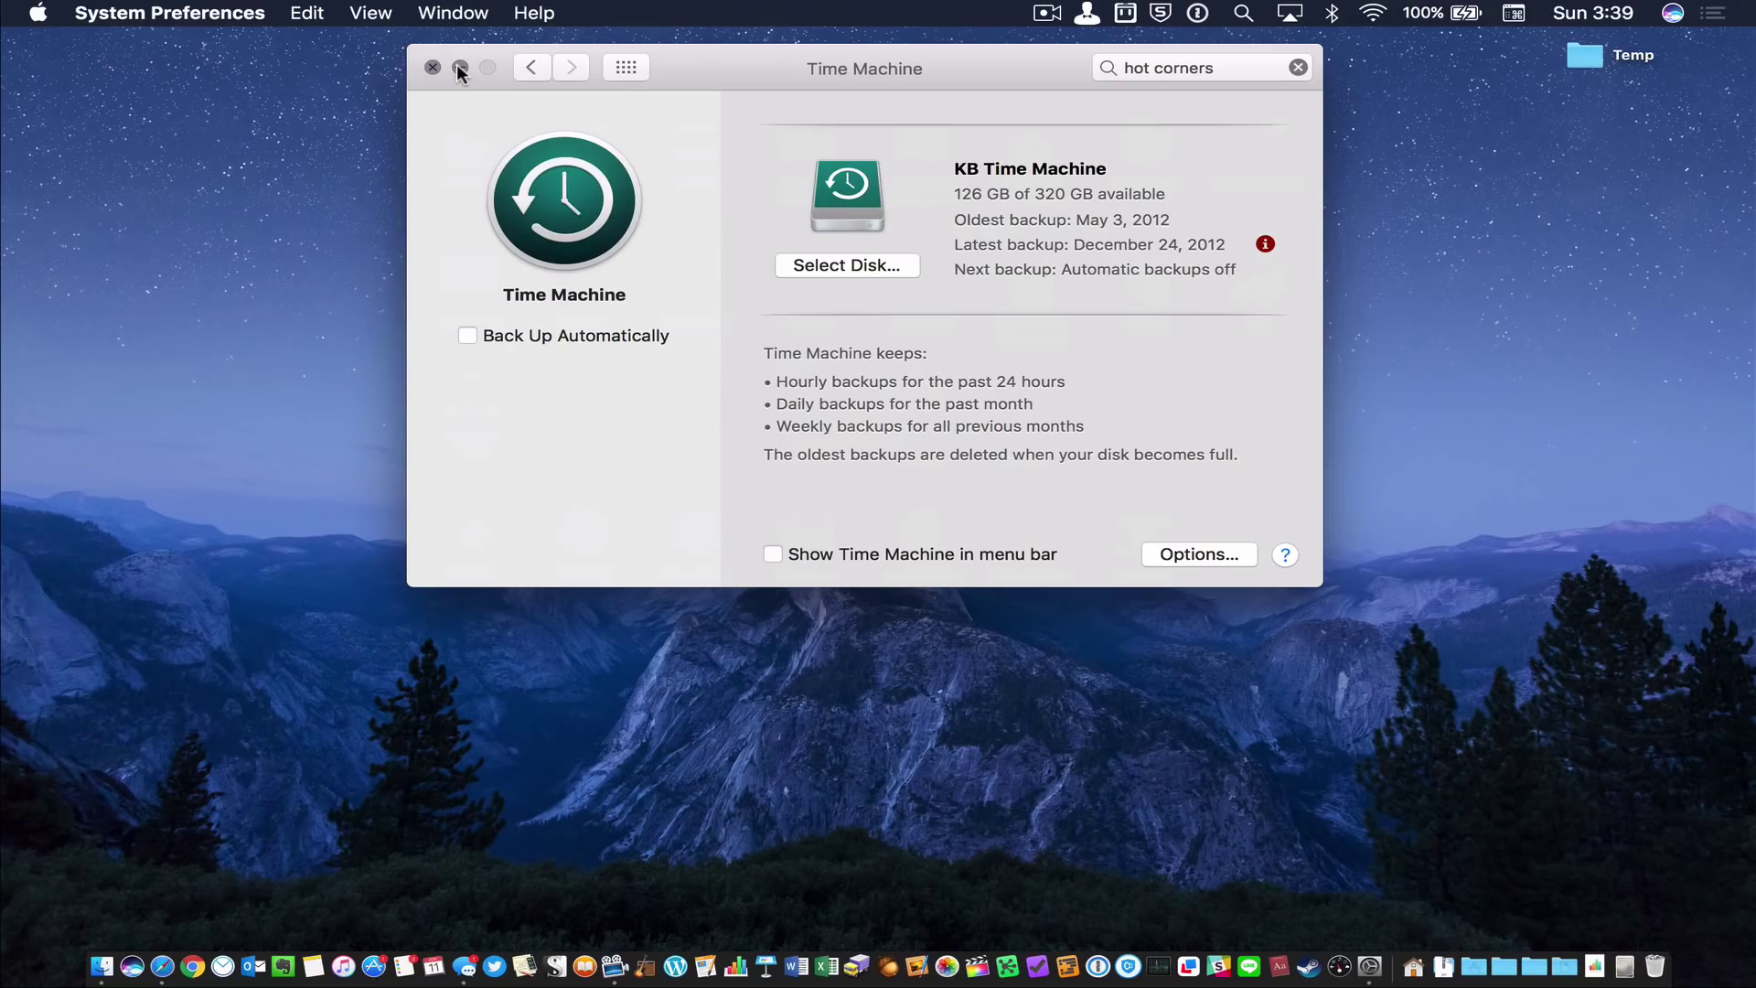
click(626, 69)
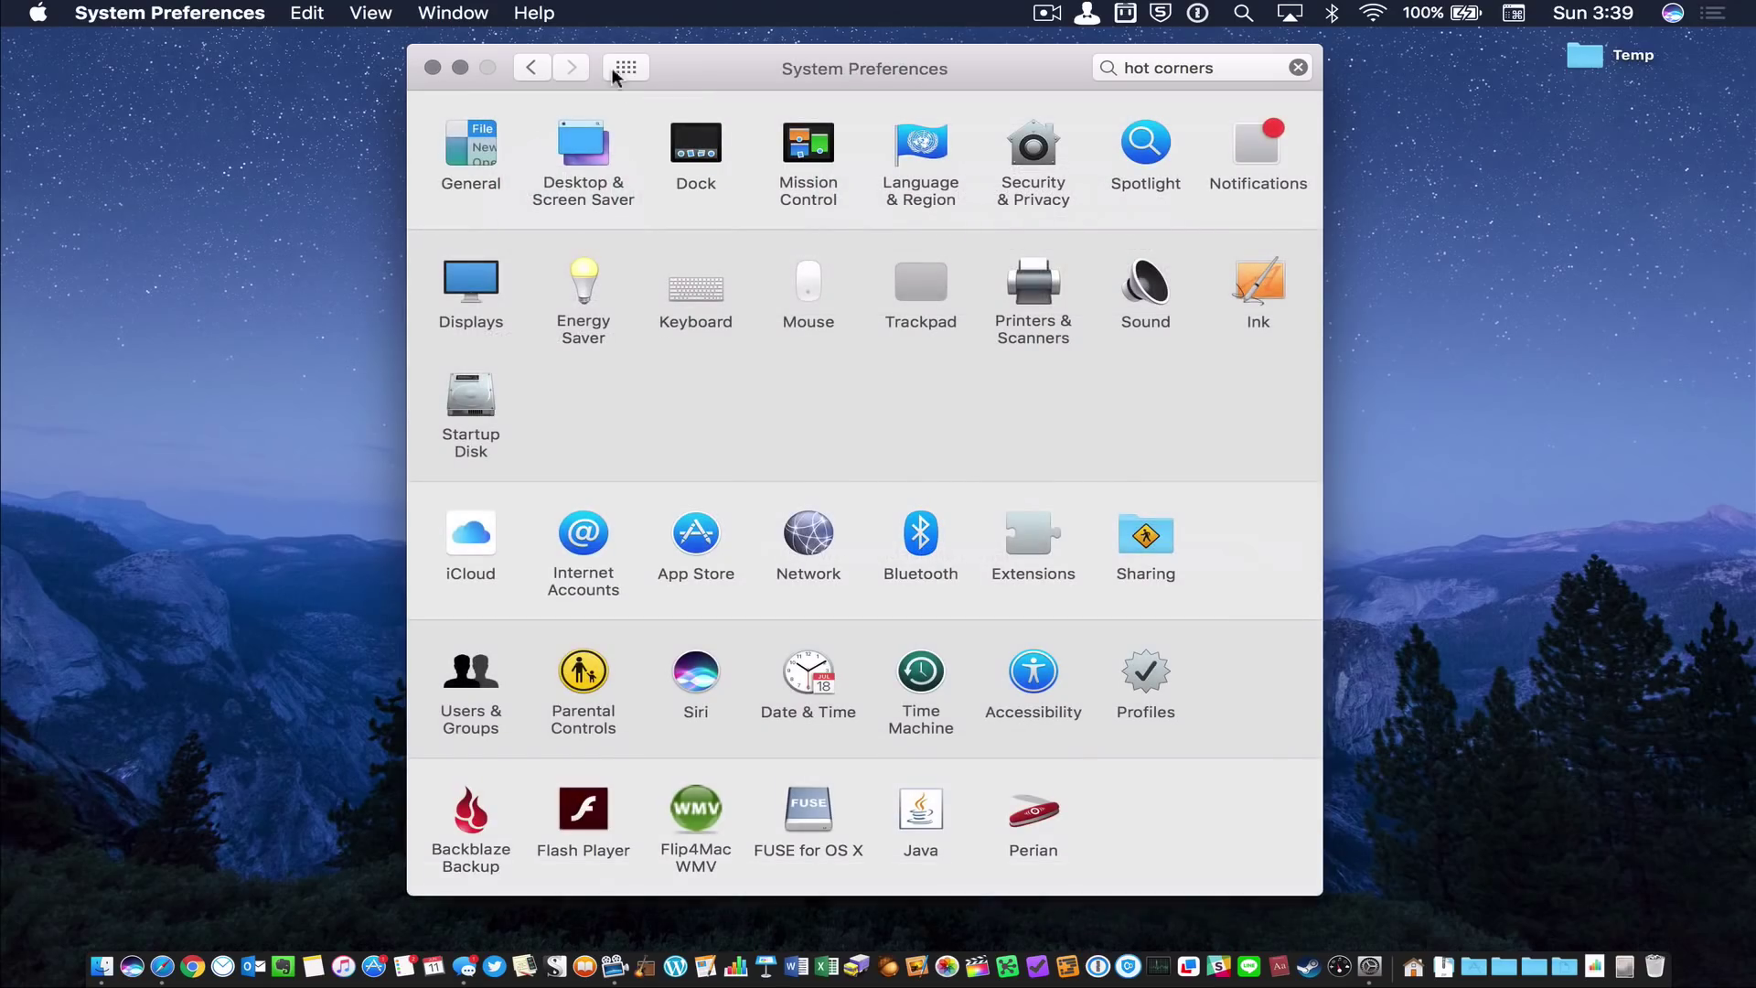
Quit System Preferences and bring up Safari for the Backblaze sign-in page
click(432, 66)
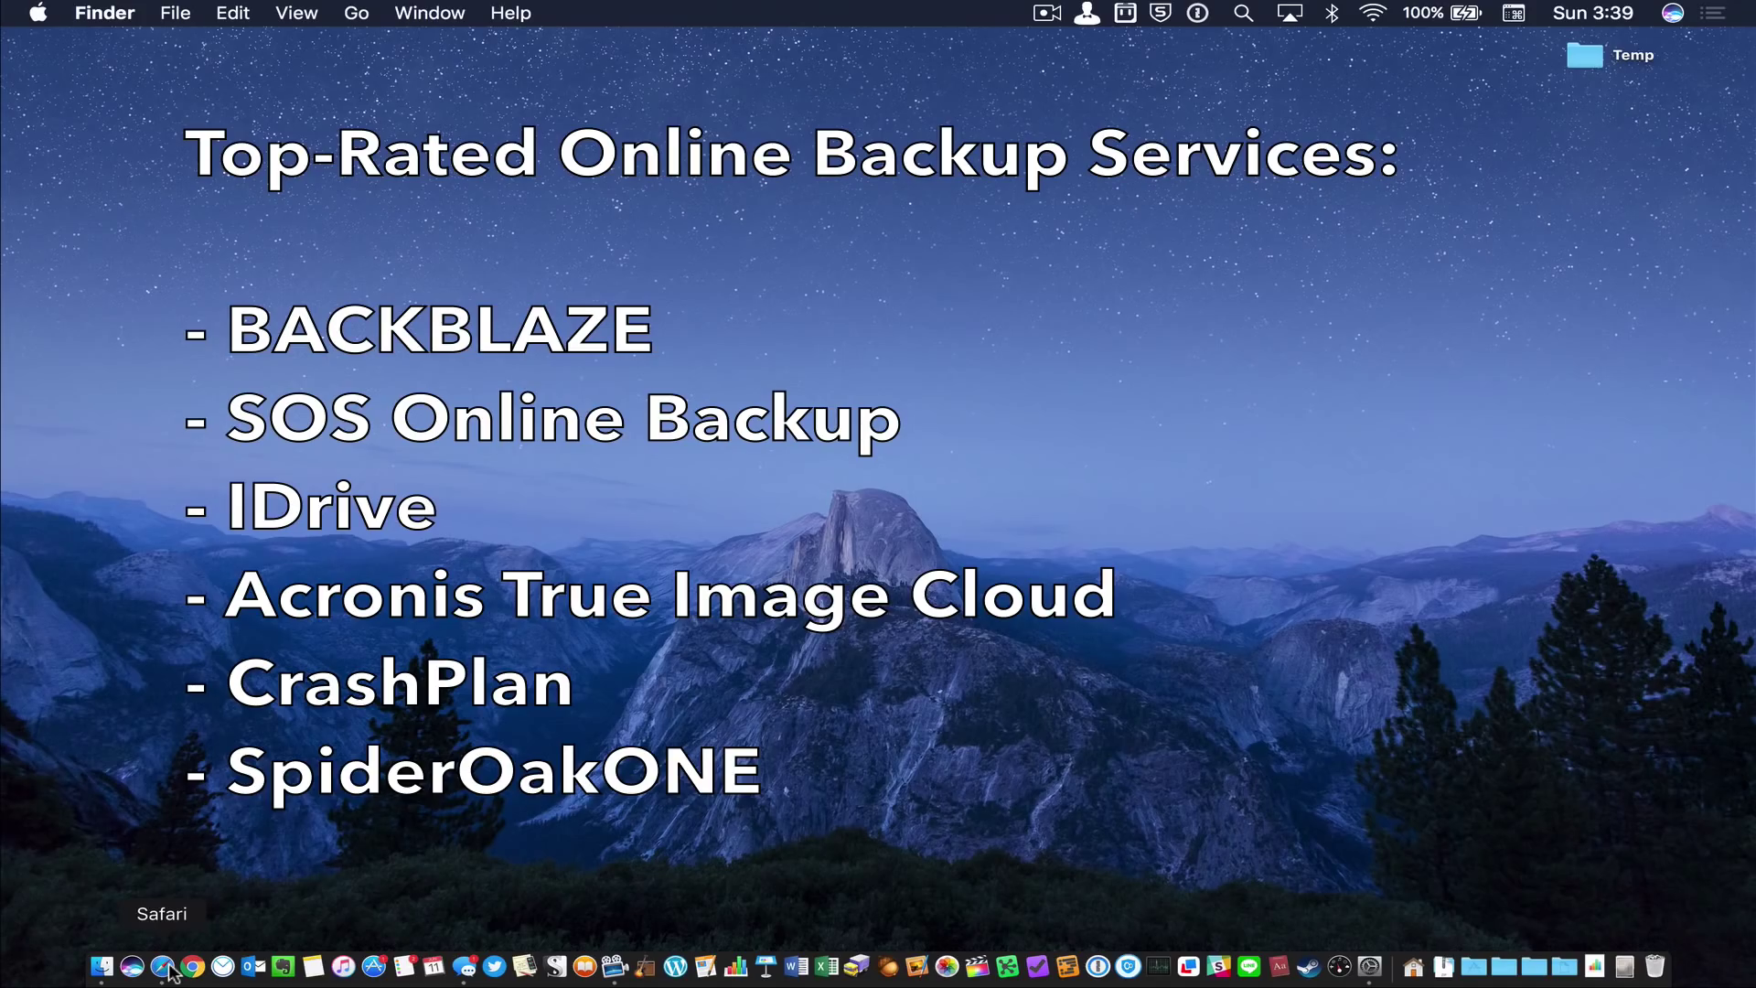
click(164, 969)
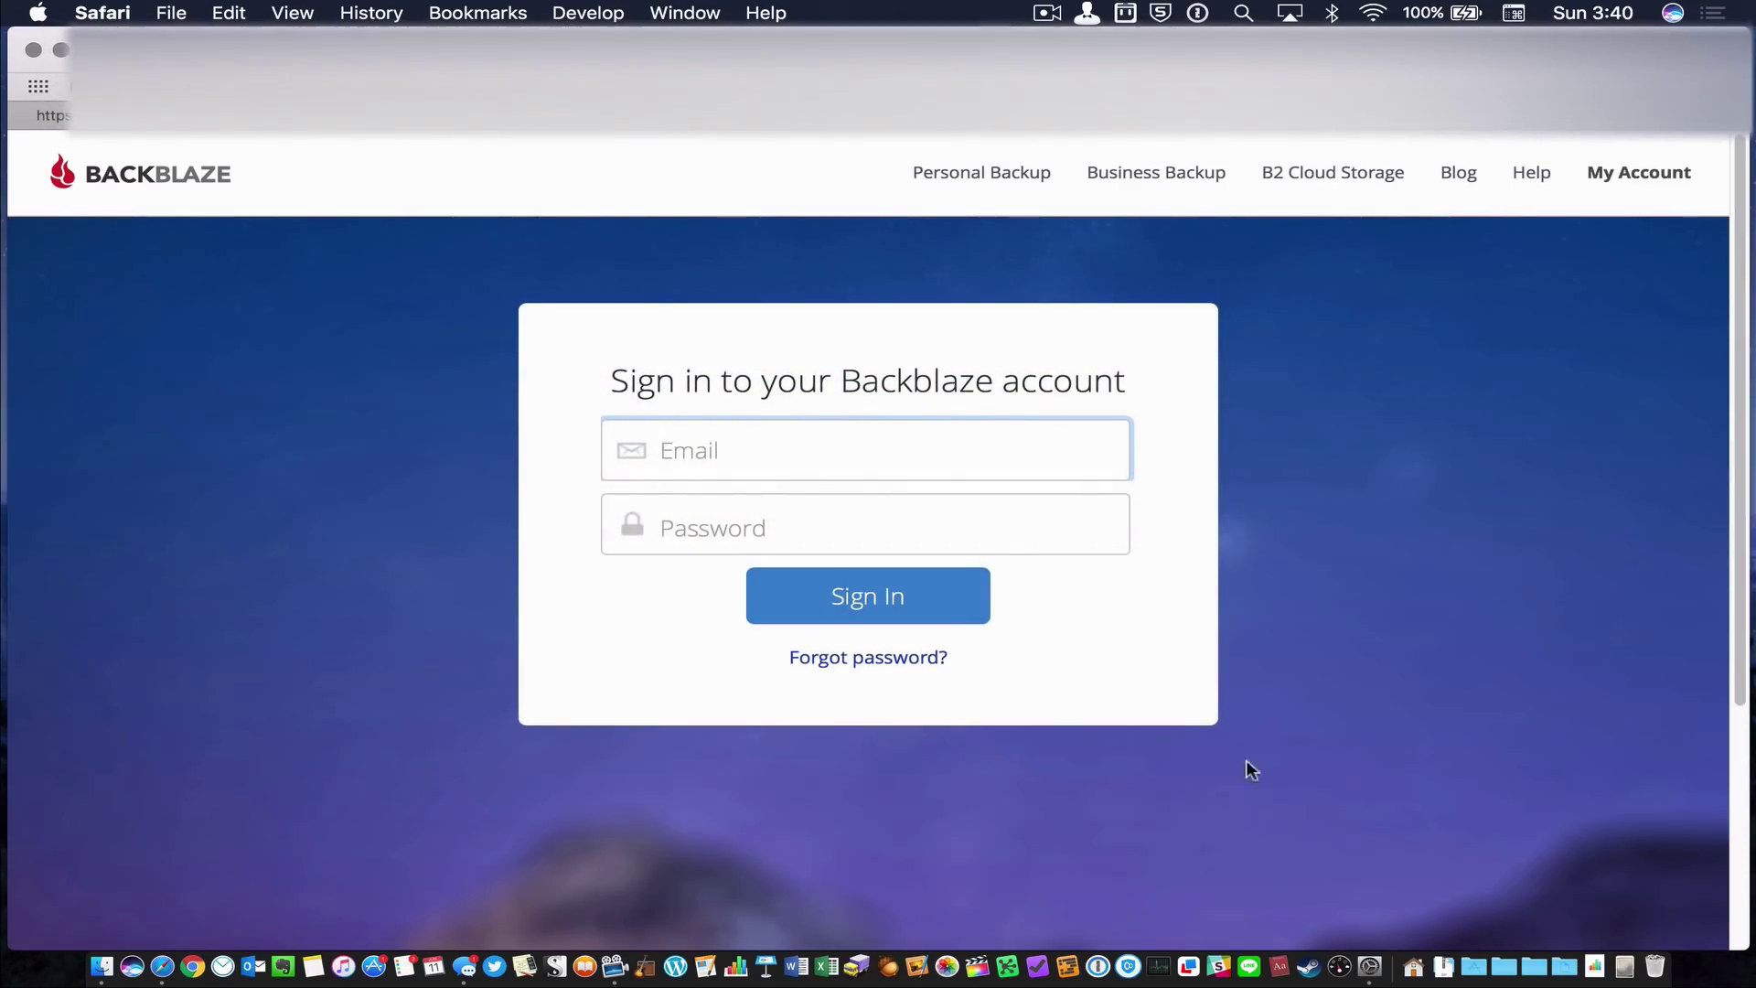
click(1369, 967)
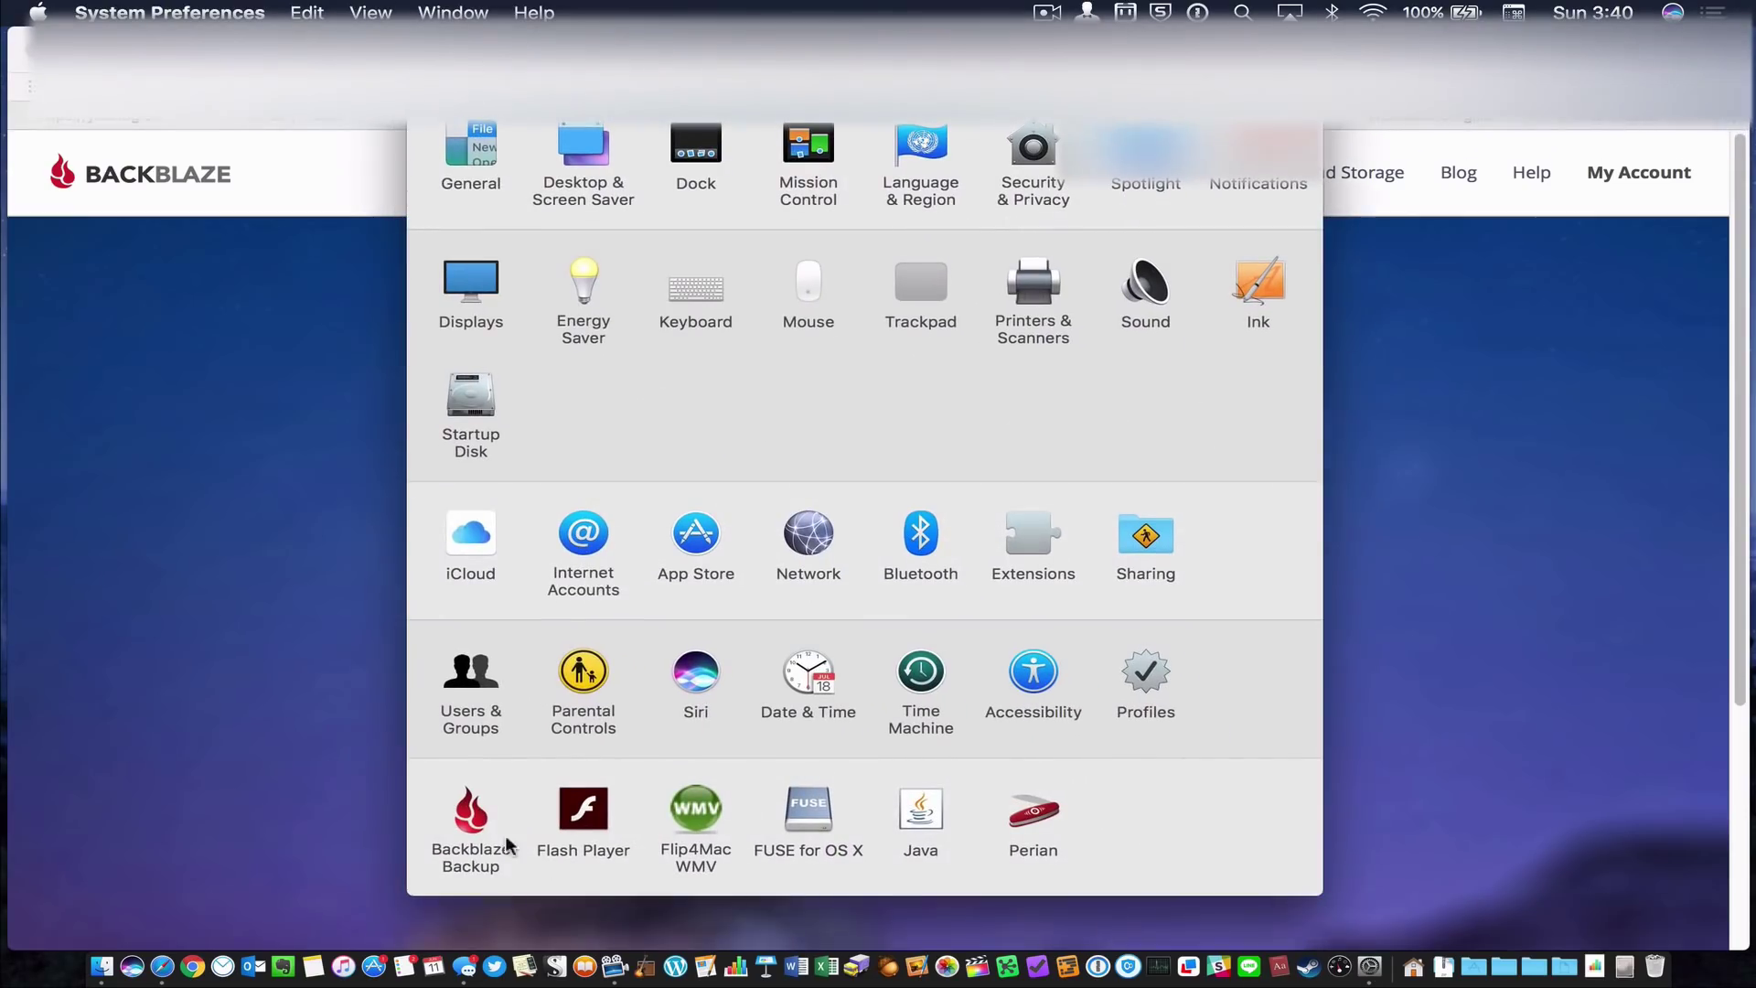
click(470, 816)
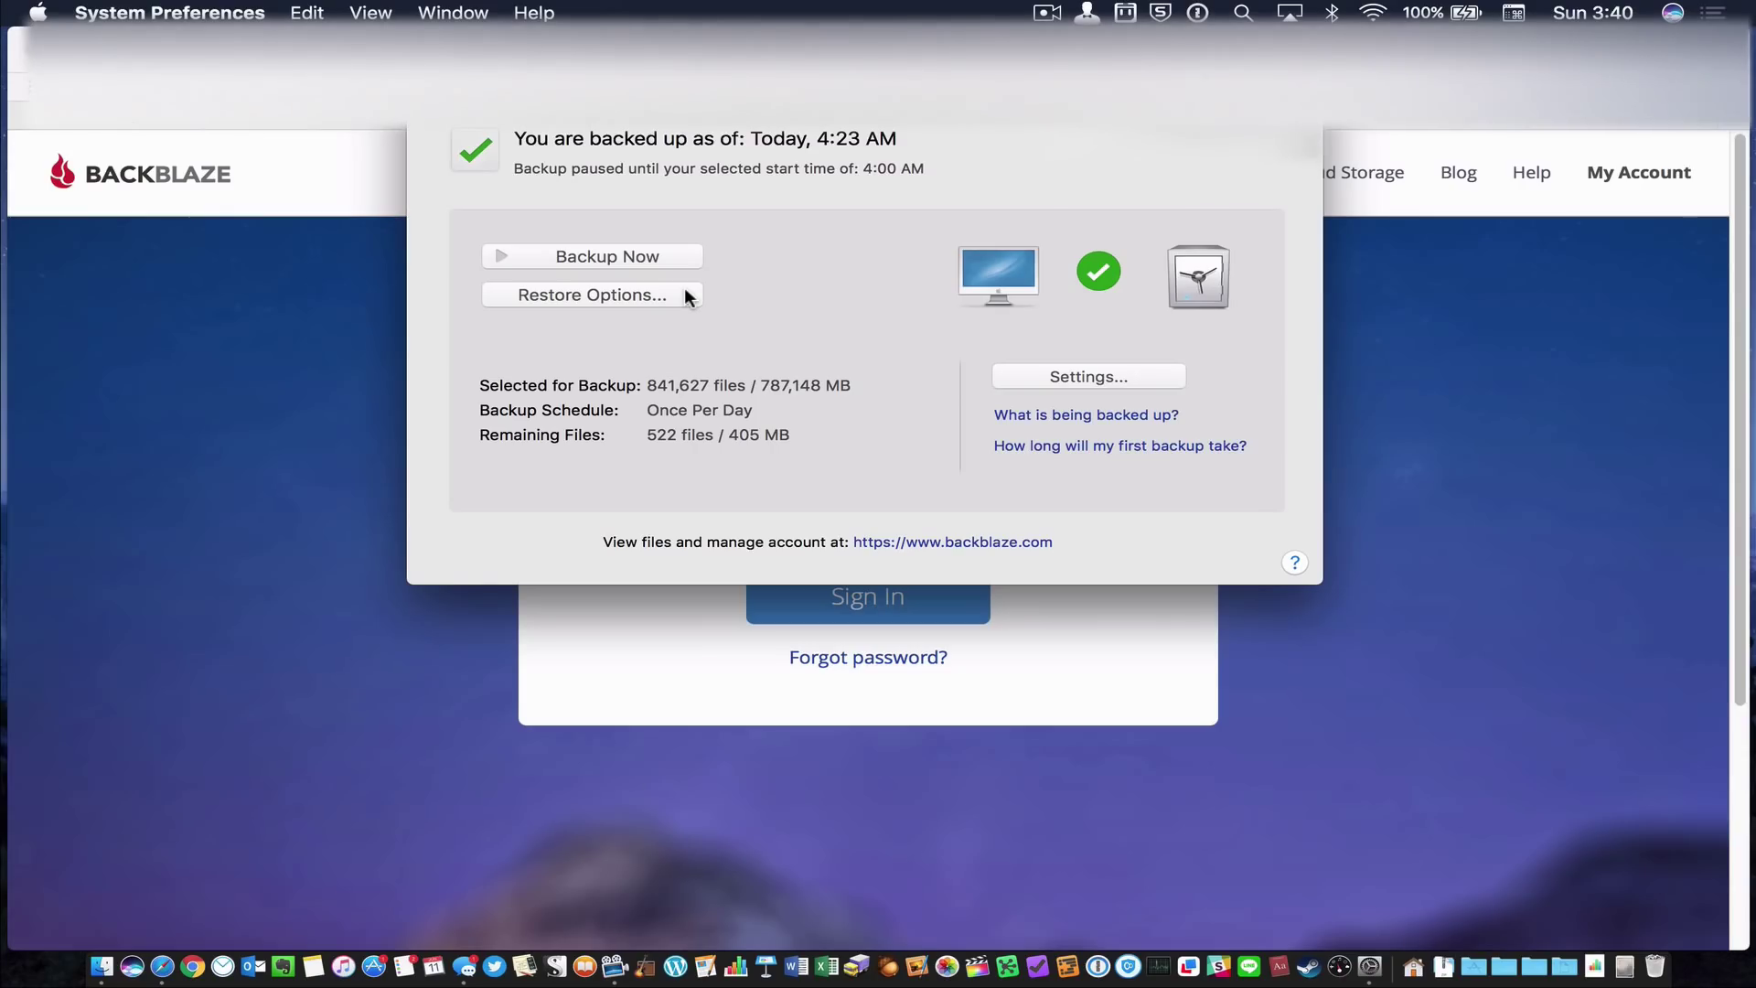
click(1066, 373)
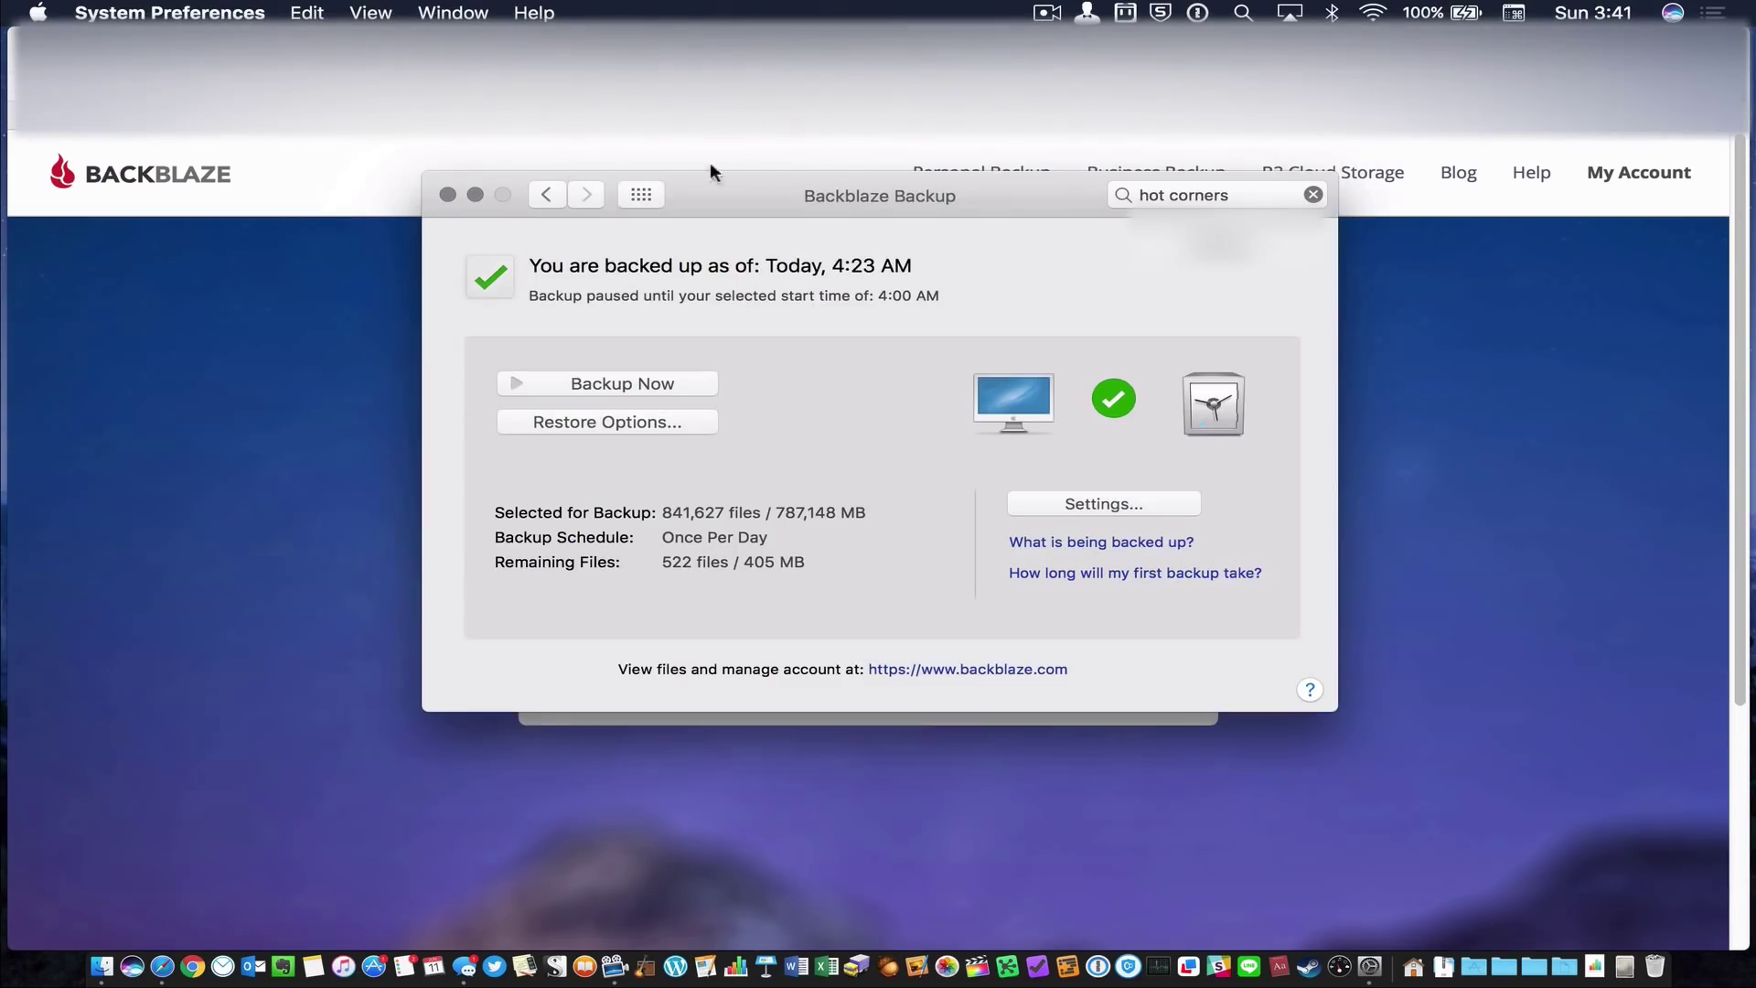
click(315, 206)
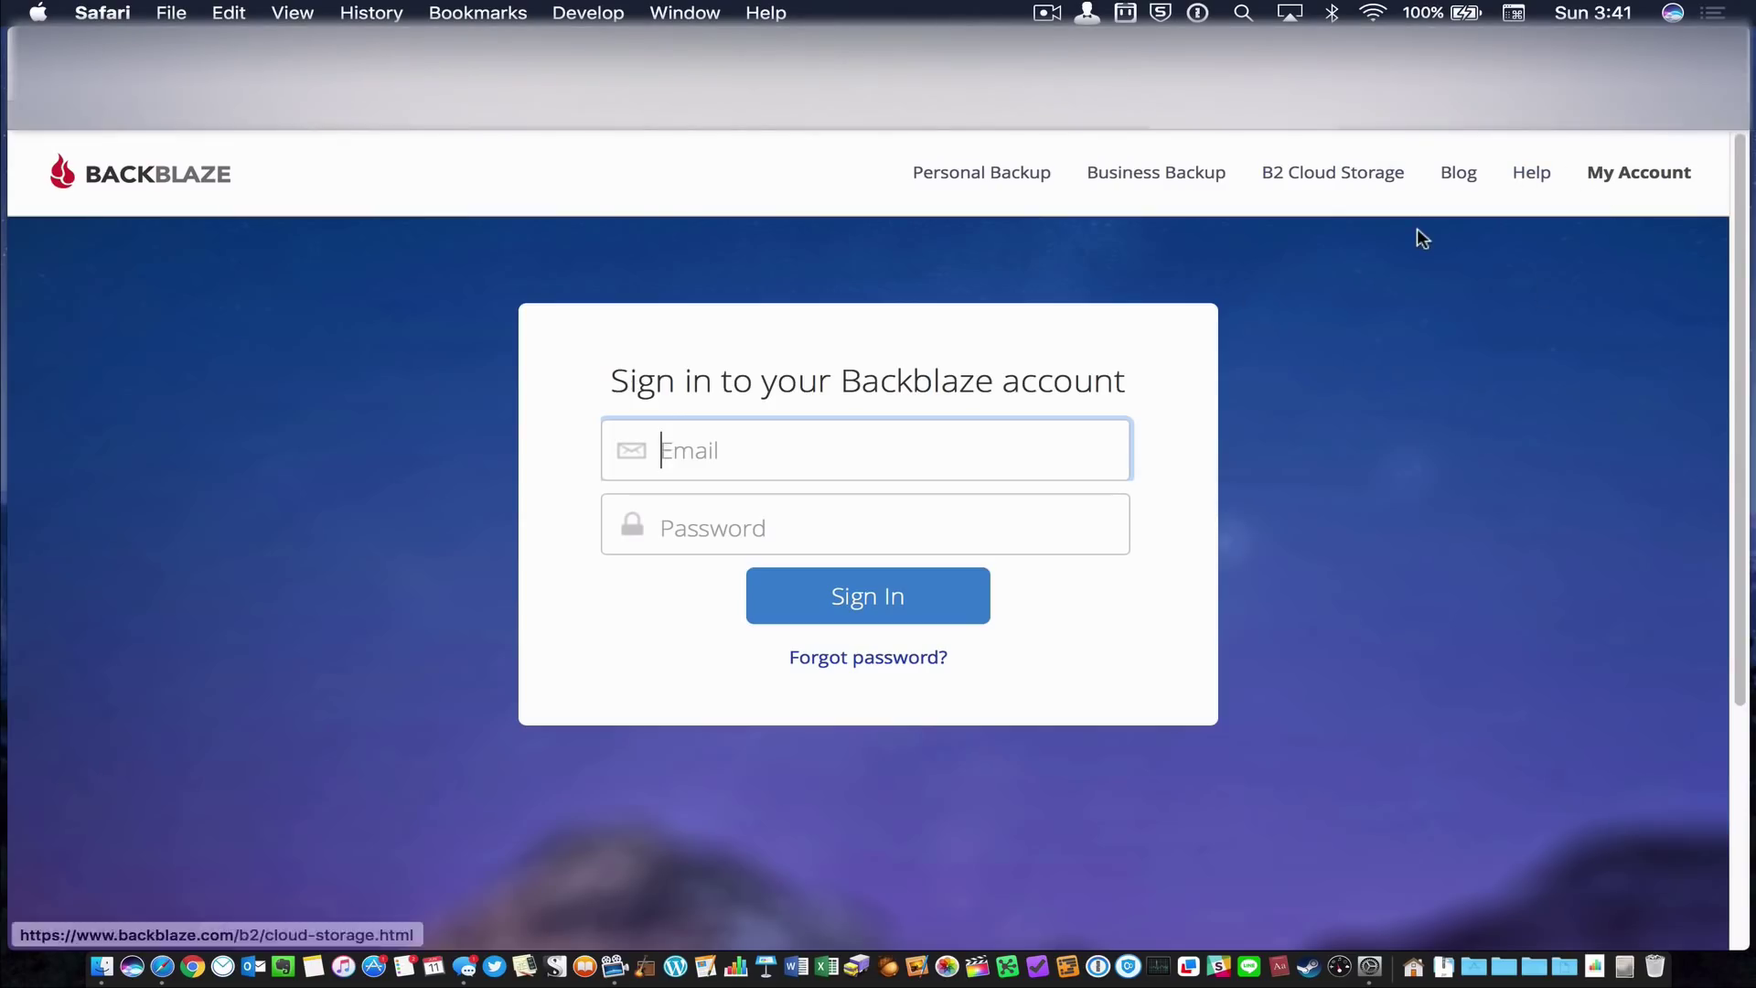
Click within Safari's Backblaze sign-in page, which stays on screen
click(1400, 732)
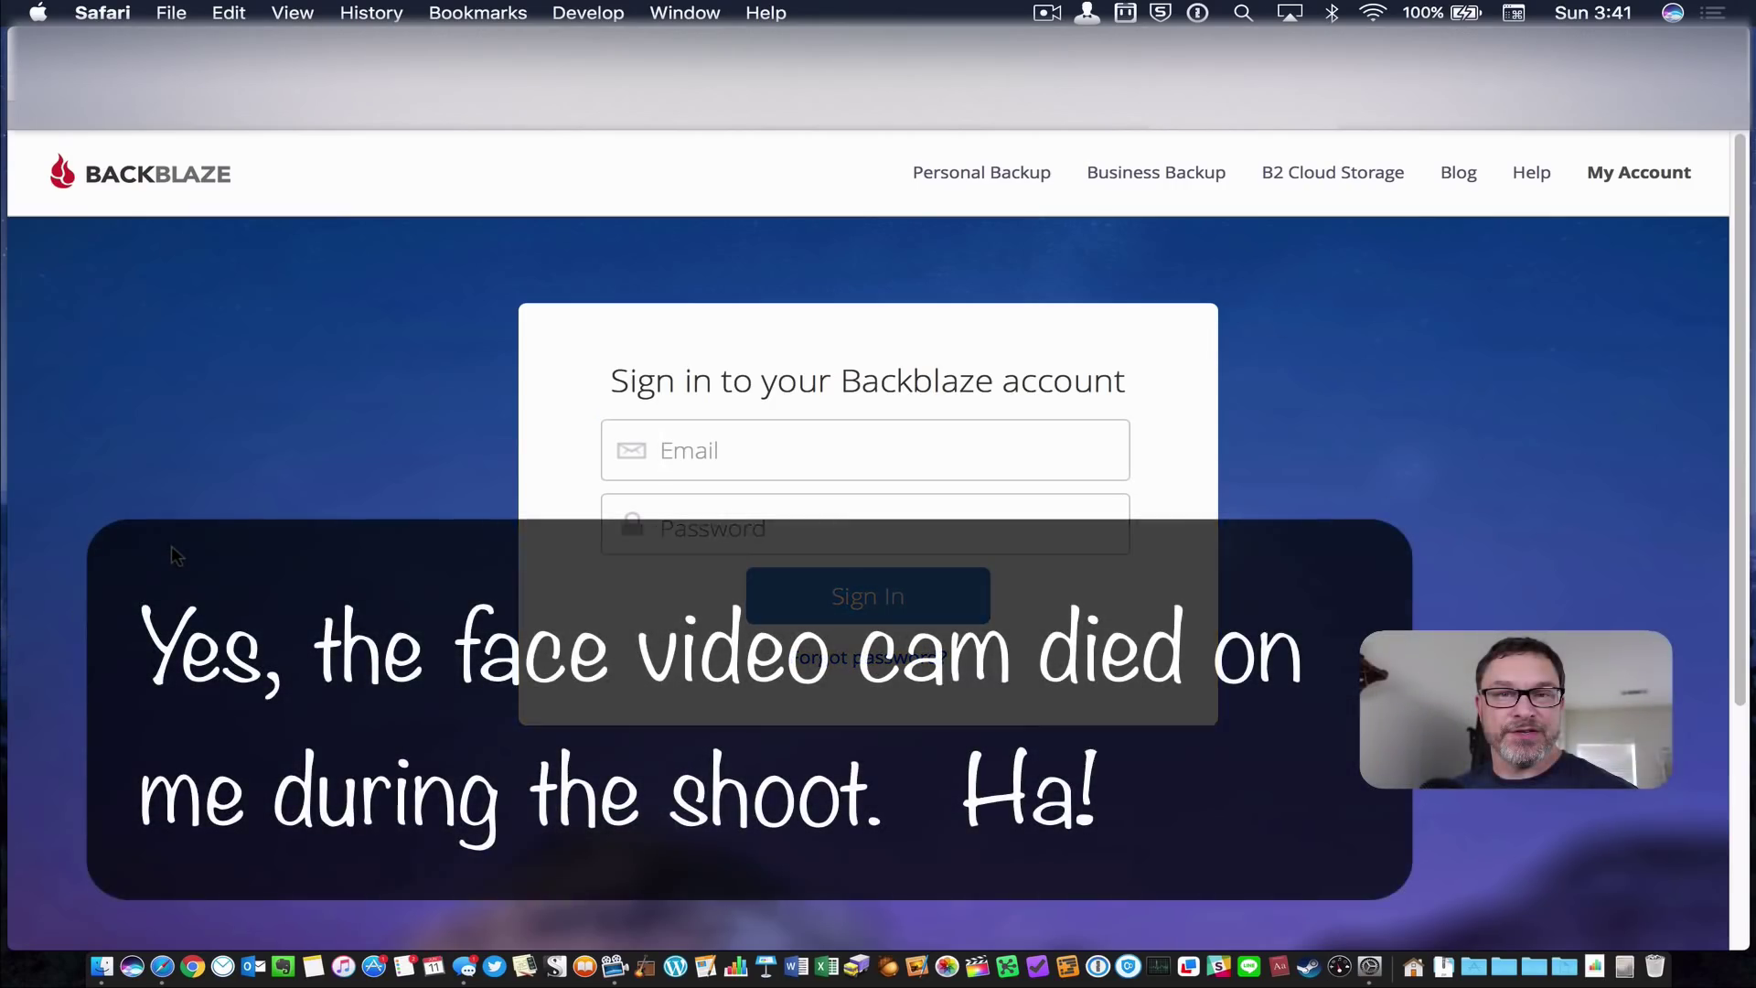